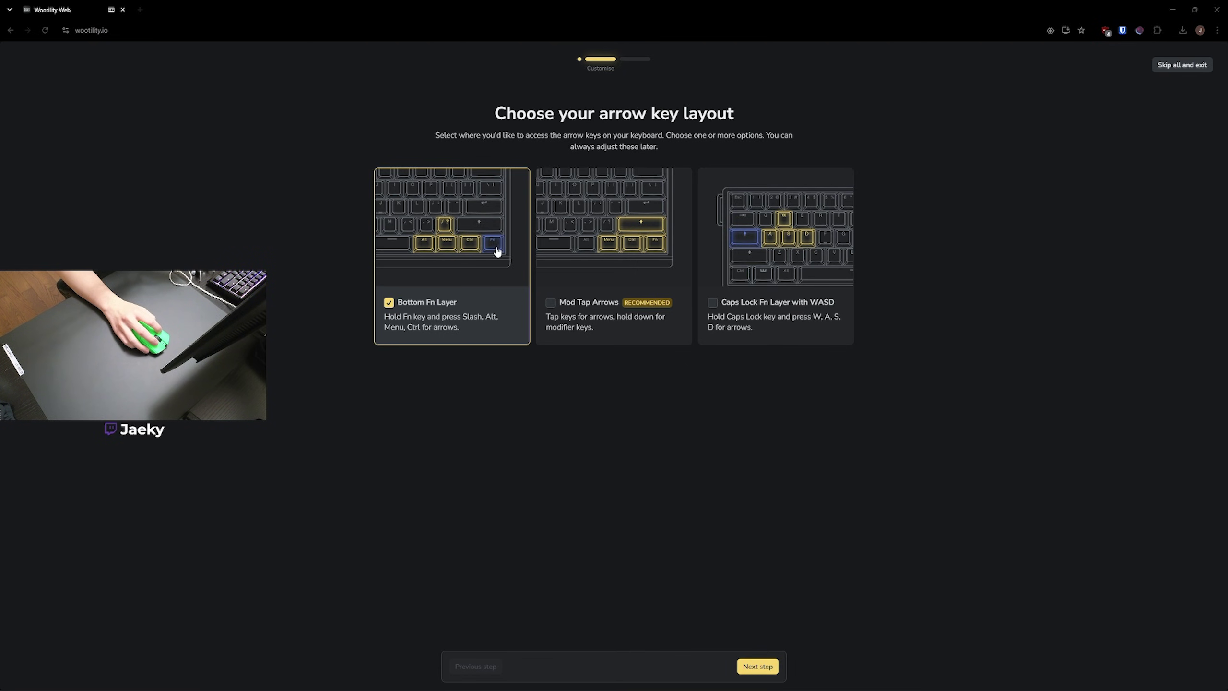
{"action": "left_click", "coordinate": [573, 307]}
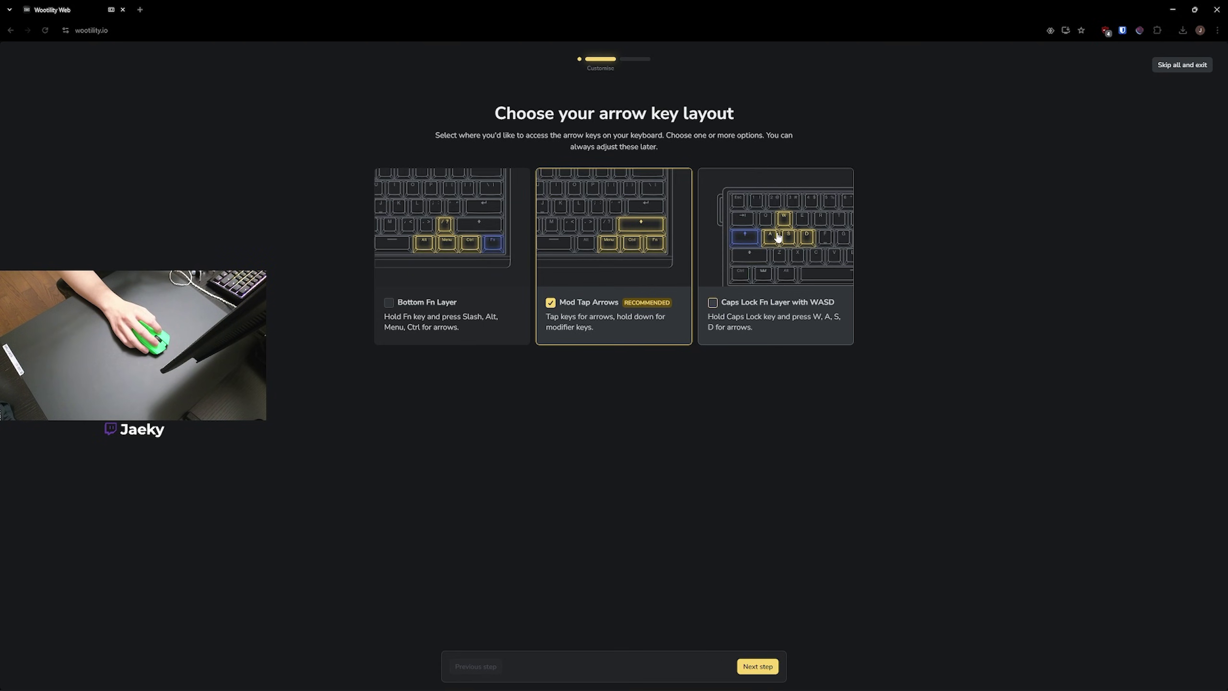
Step: Finish the setup wizard and run an app and firmware update check from Settings > Updates
{"action": "left_click", "coordinate": [757, 666]}
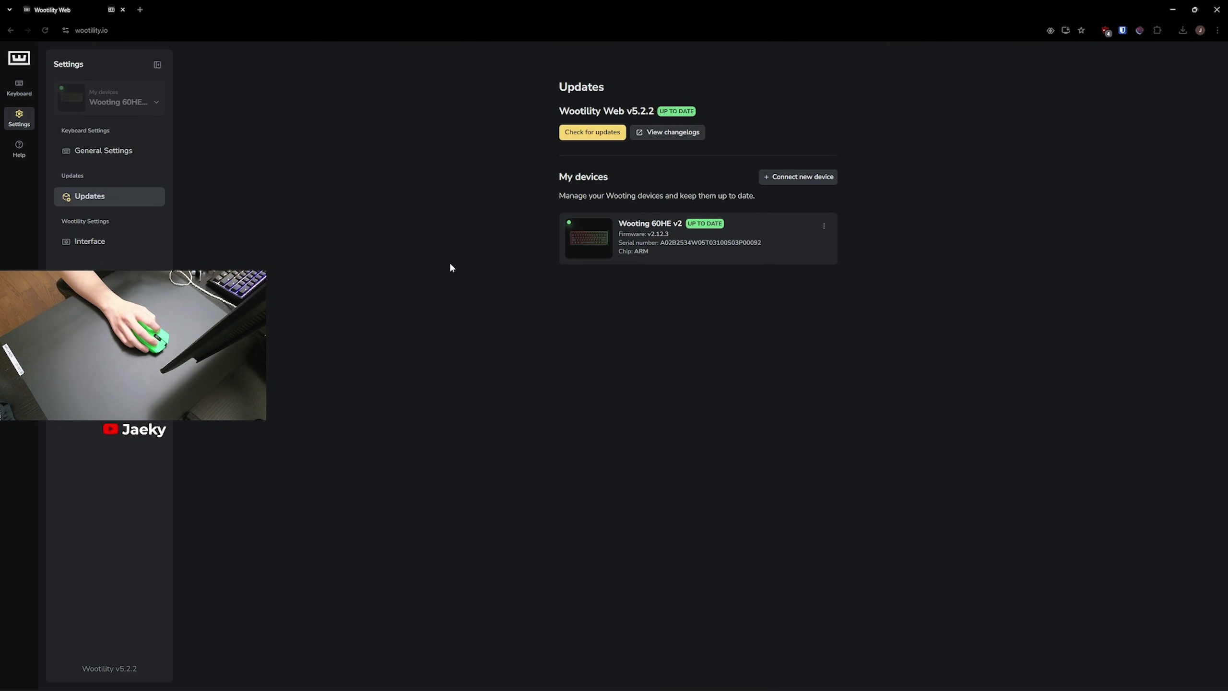
{"action": "left_click", "coordinate": [27, 122]}
{"action": "left_click", "coordinate": [95, 197]}
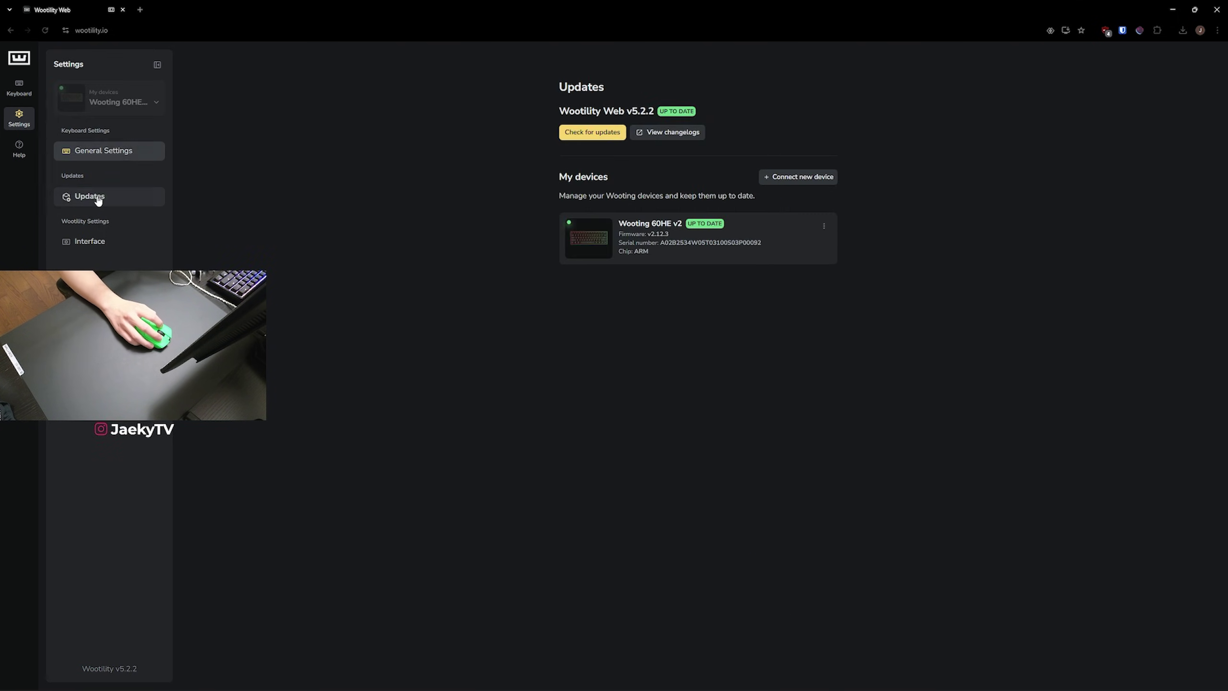
{"action": "left_click", "coordinate": [593, 136]}
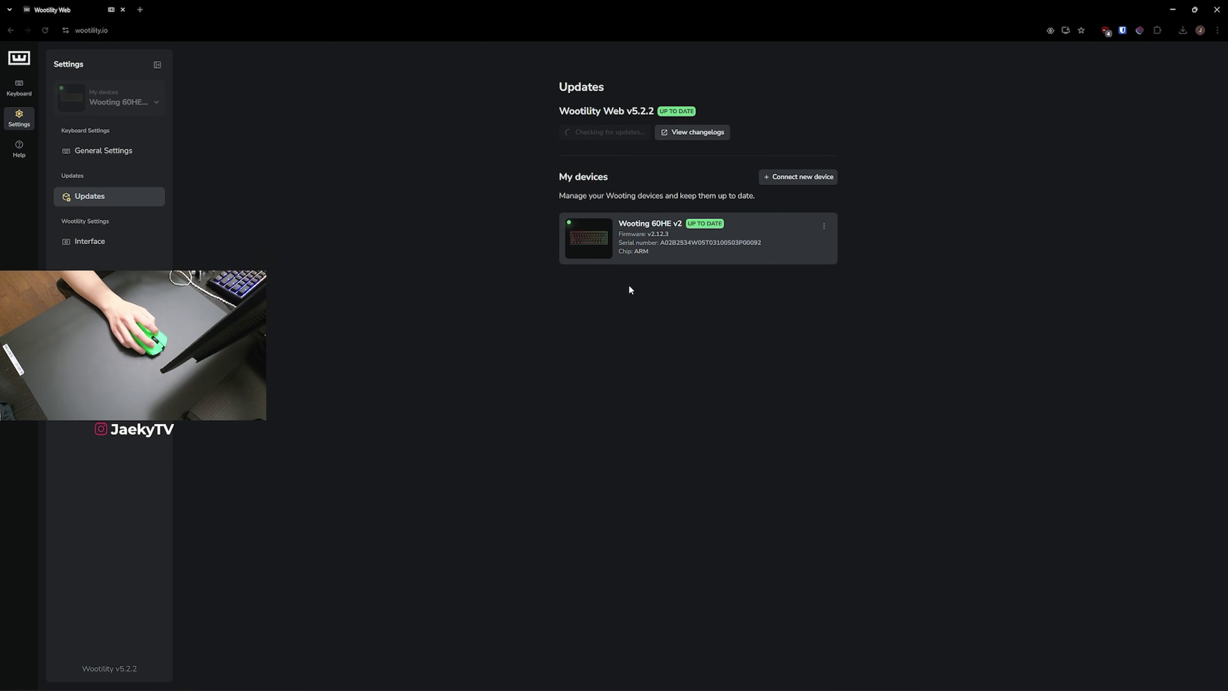
Step: Review General Settings: polling rate at 8000 Hz and RGB Sleep Mode enabled
{"action": "left_click", "coordinate": [117, 155]}
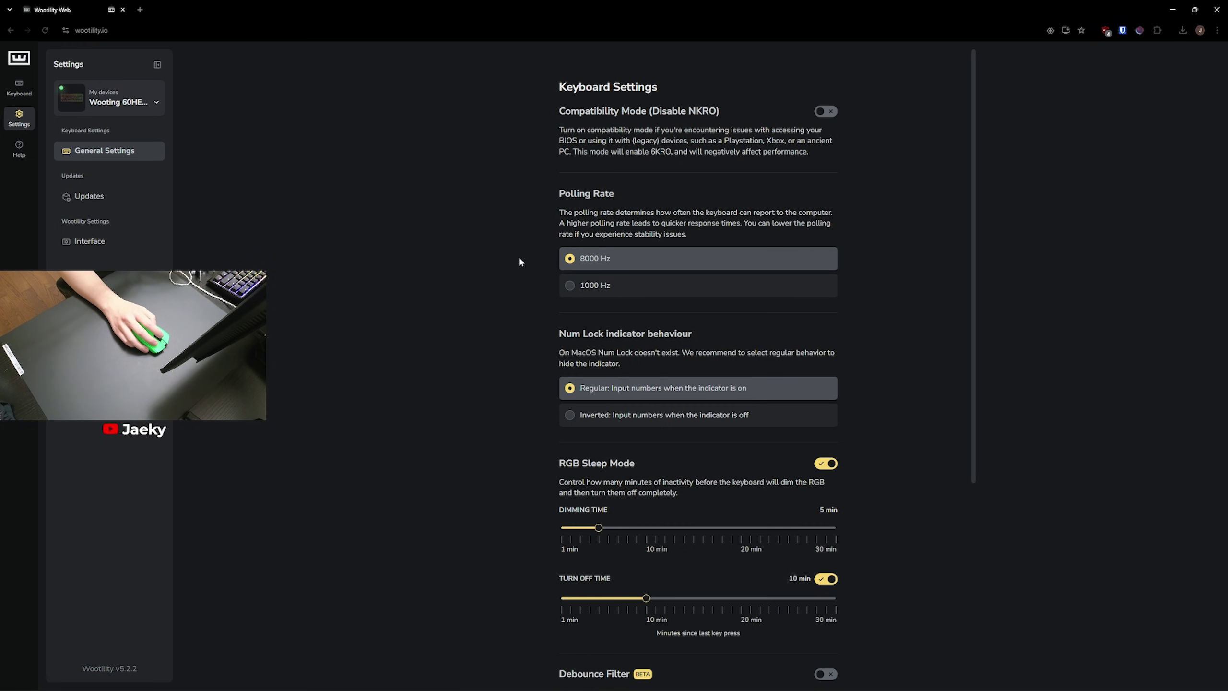
{"action": "scroll", "coordinate": [519, 262], "scroll_direction": "down", "scroll_amount": 5}
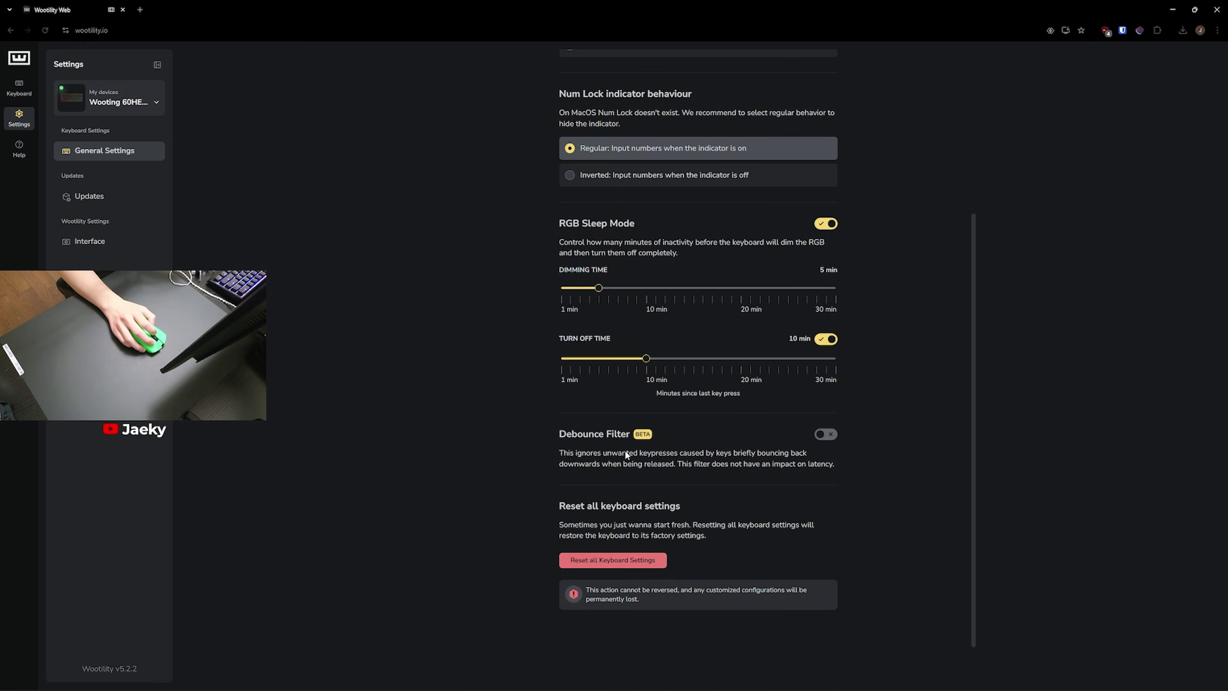
{"action": "scroll", "coordinate": [626, 450], "scroll_direction": "up", "scroll_amount": 5}
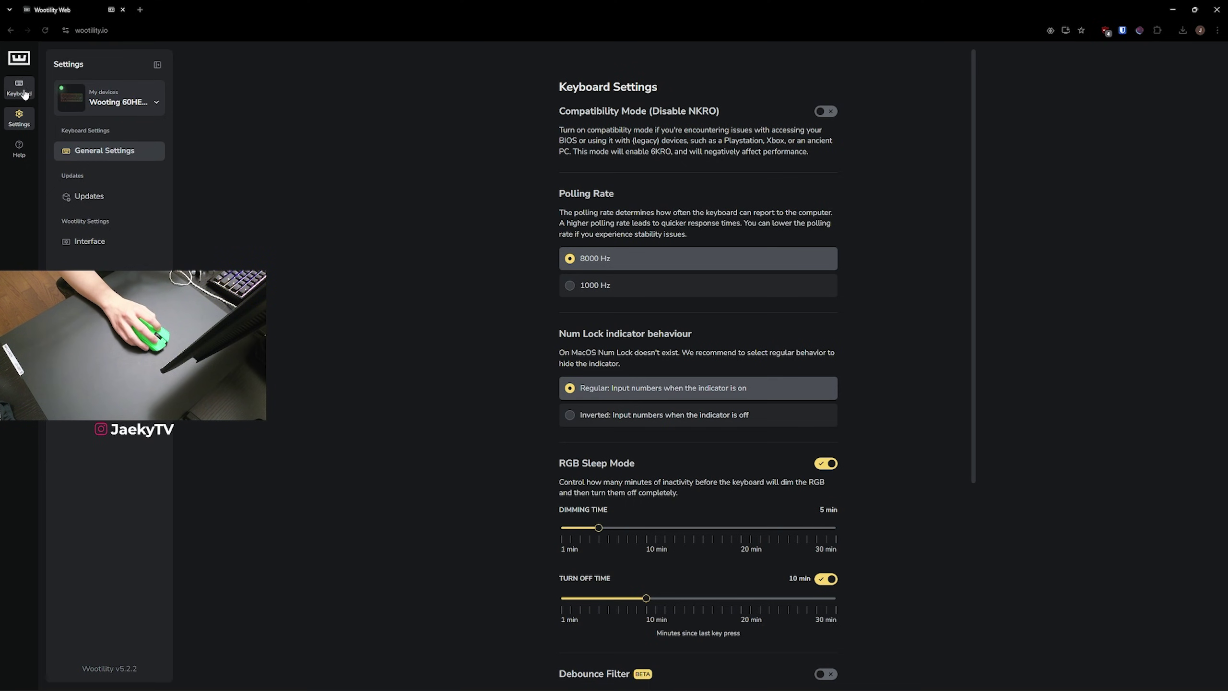
Step: Switch on Tachyon Mode in Quick Settings and save the Typing Profile to the keyboard
{"action": "left_click", "coordinate": [25, 93]}
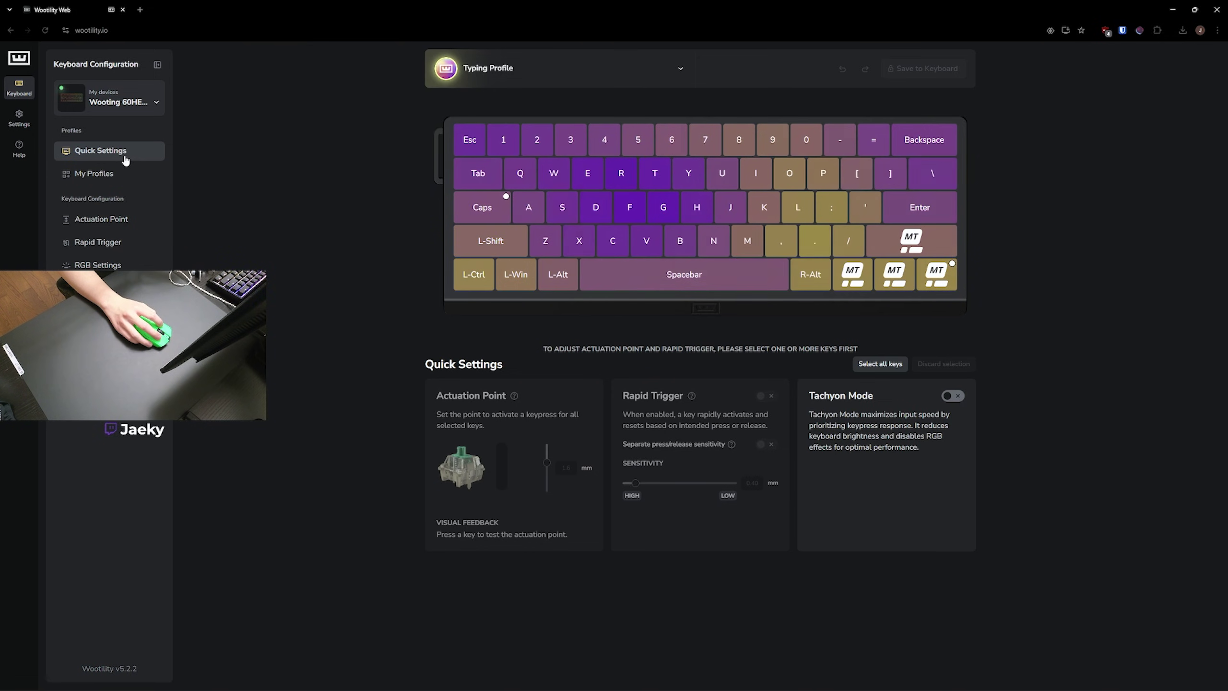
{"action": "left_click", "coordinate": [953, 396]}
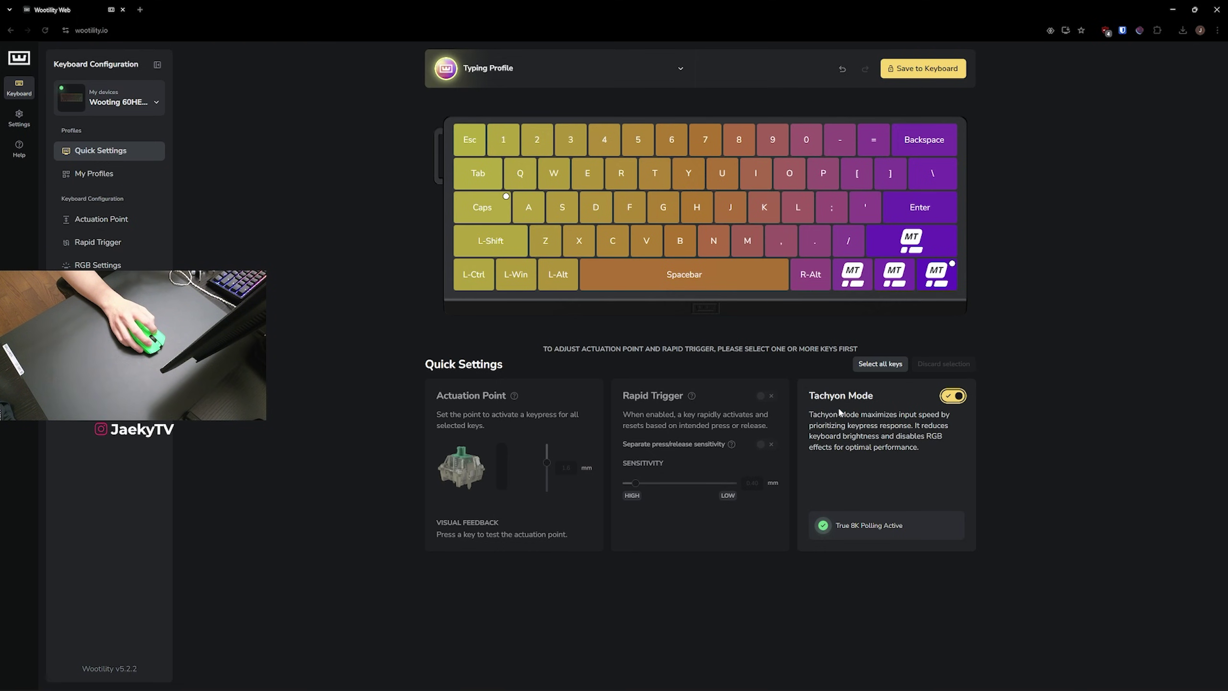
{"action": "left_click", "coordinate": [920, 69]}
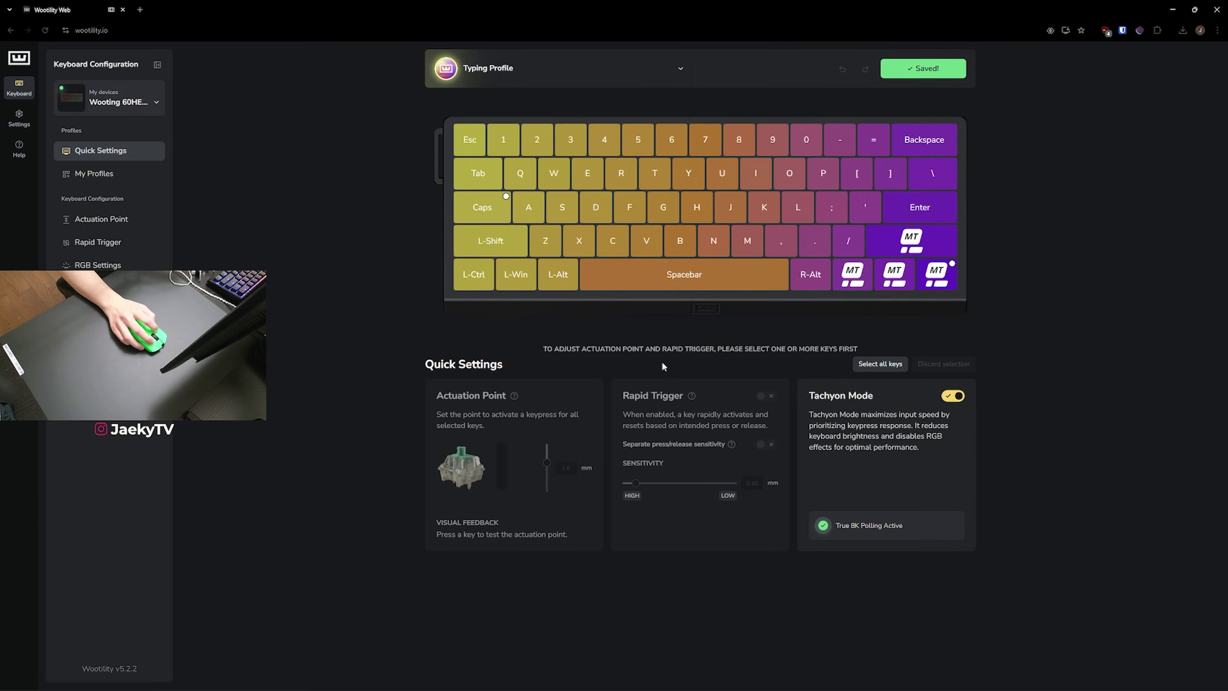
Step: Select the W, A, S and D keys on the Actuation Point page
{"action": "left_click", "coordinate": [115, 221]}
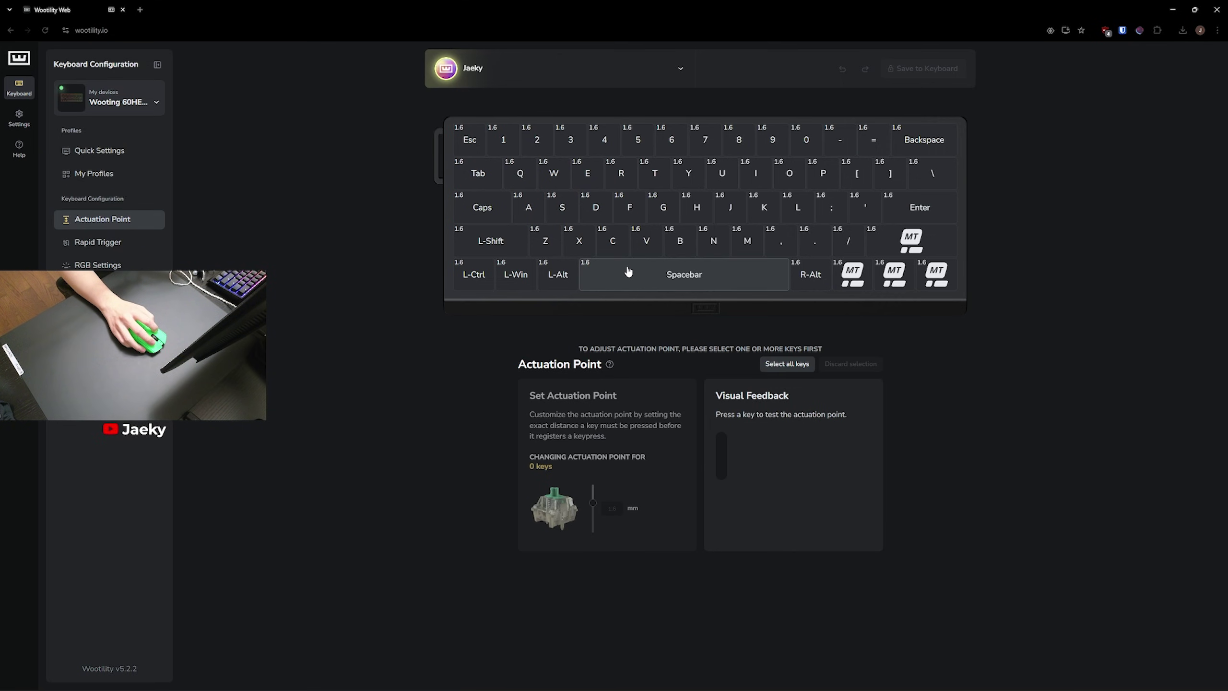
{"action": "left_click", "coordinate": [554, 178]}
{"action": "left_click", "coordinate": [528, 207]}
{"action": "left_click", "coordinate": [562, 208]}
{"action": "left_click", "coordinate": [596, 207]}
Step: Set the WASD actuation point to 1.0 mm and save it to the keyboard
{"action": "left_click_drag", "start_coordinate": [593, 503], "coordinate": [594, 500]}
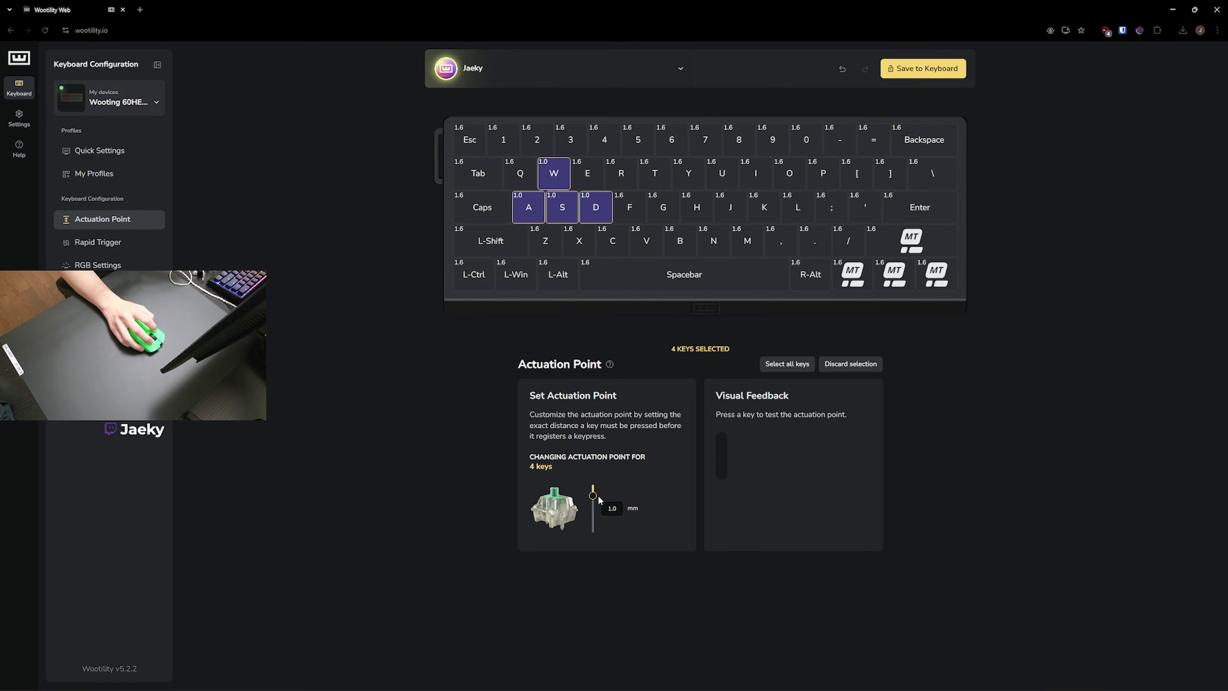
{"action": "left_click_drag", "start_coordinate": [594, 497], "coordinate": [599, 492]}
{"action": "left_click_drag", "start_coordinate": [598, 500], "coordinate": [596, 489]}
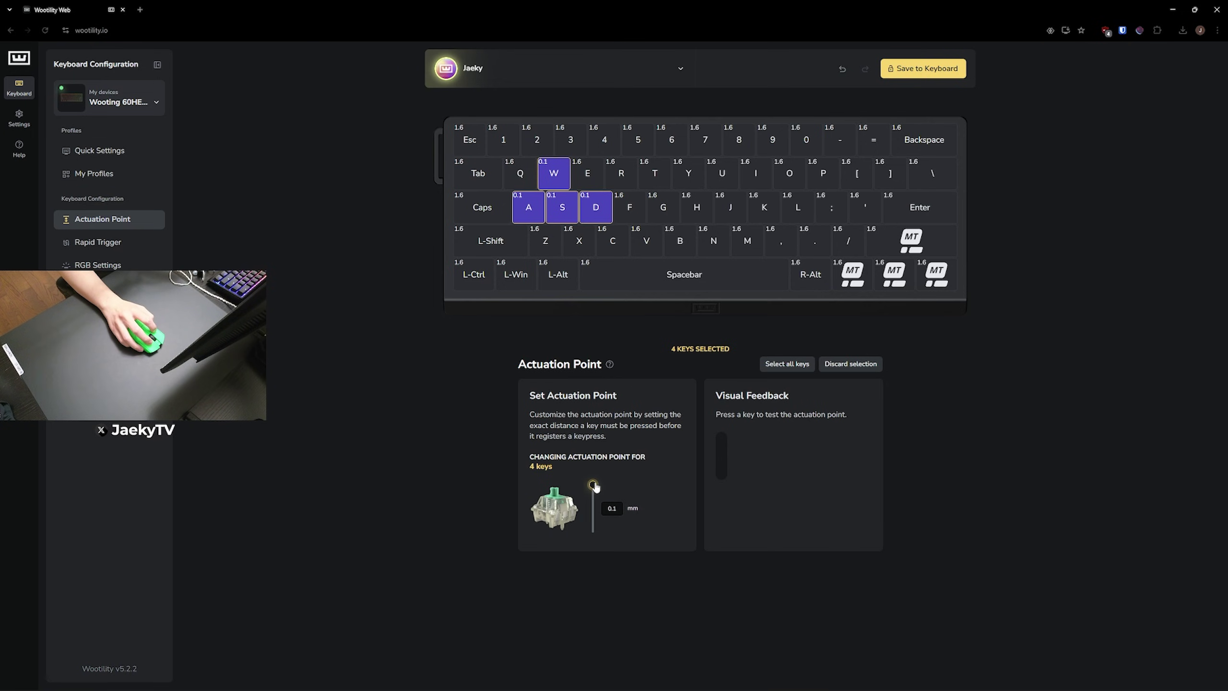
{"action": "left_click_drag", "start_coordinate": [592, 484], "coordinate": [597, 496]}
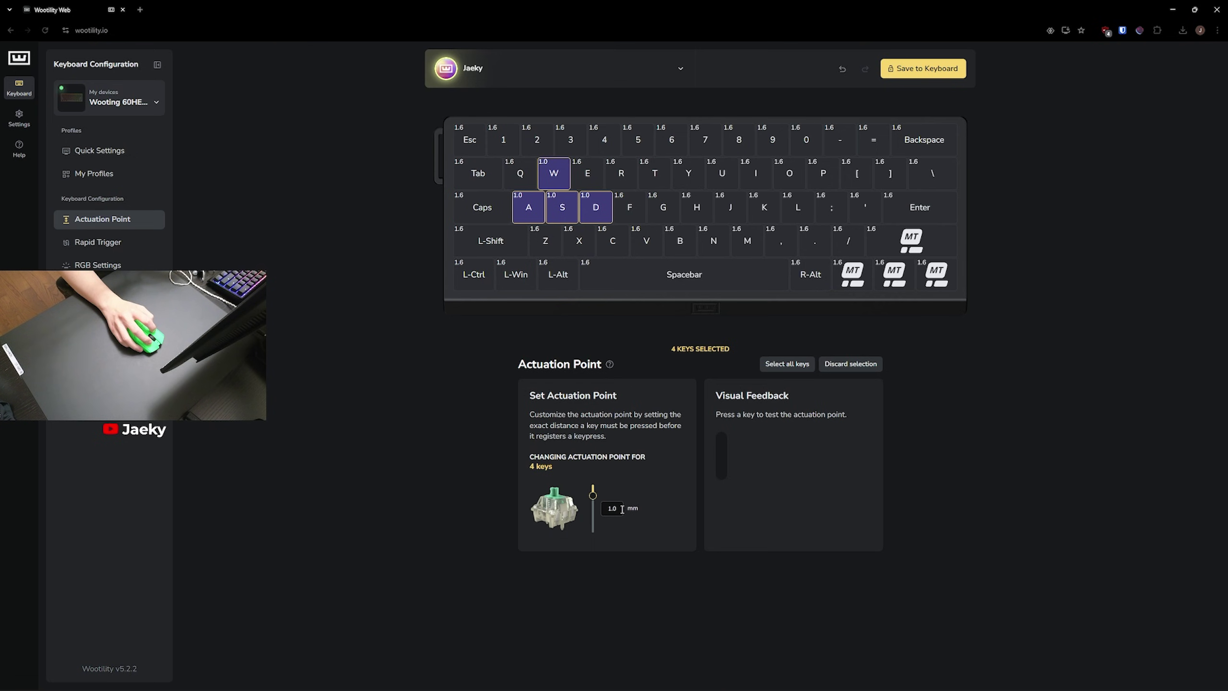
{"action": "key", "text": "ctrl+a"}
{"action": "key", "text": "ctrl+s"}
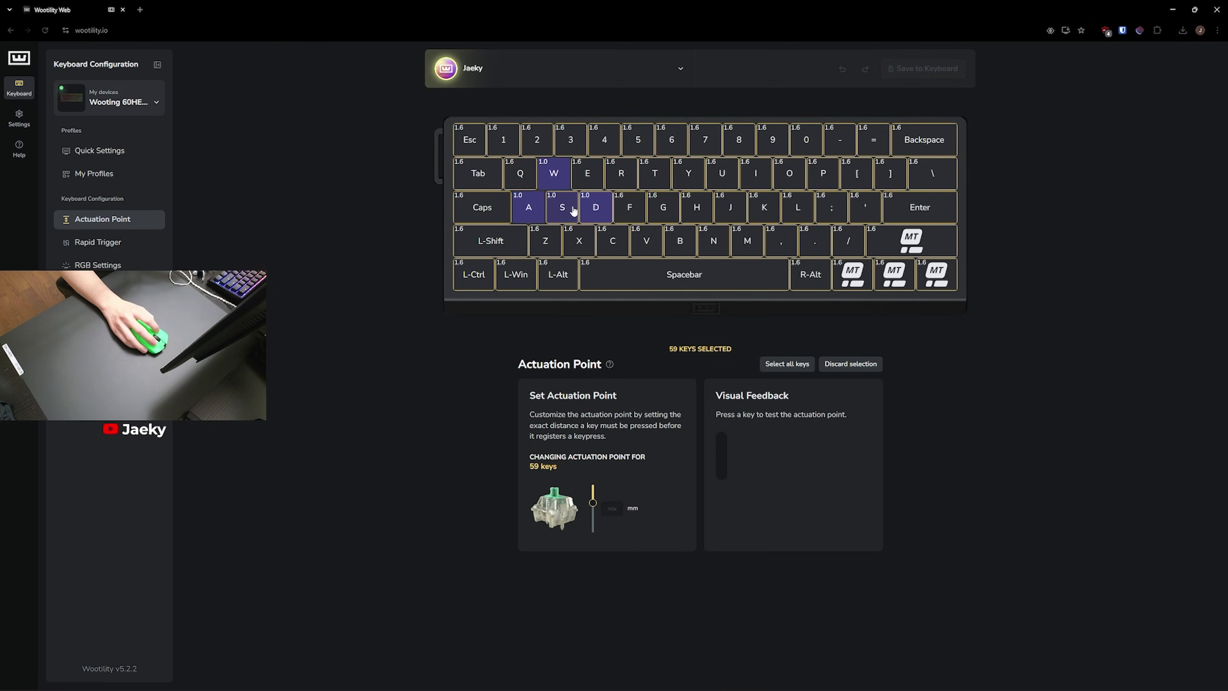
Step: Set every key except W, A, S, D to a 2.0 mm actuation point and save
{"action": "left_click", "coordinate": [562, 207]}
{"action": "left_click", "coordinate": [554, 172]}
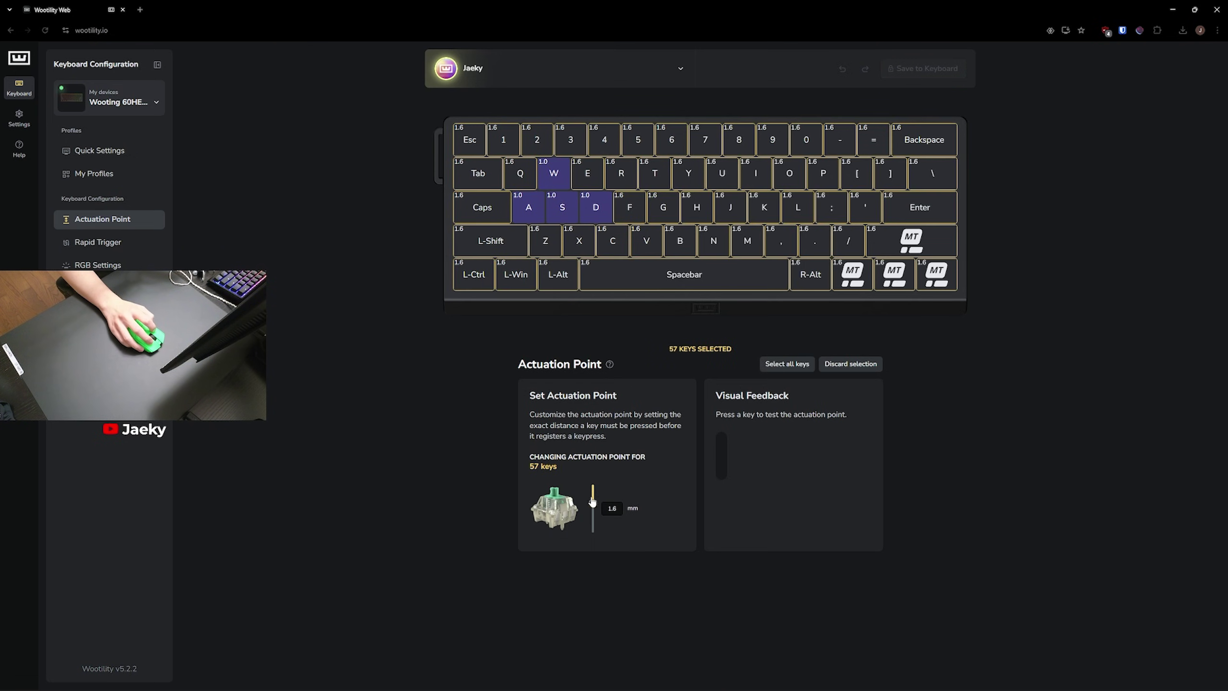
{"action": "left_click_drag", "start_coordinate": [592, 502], "coordinate": [593, 507]}
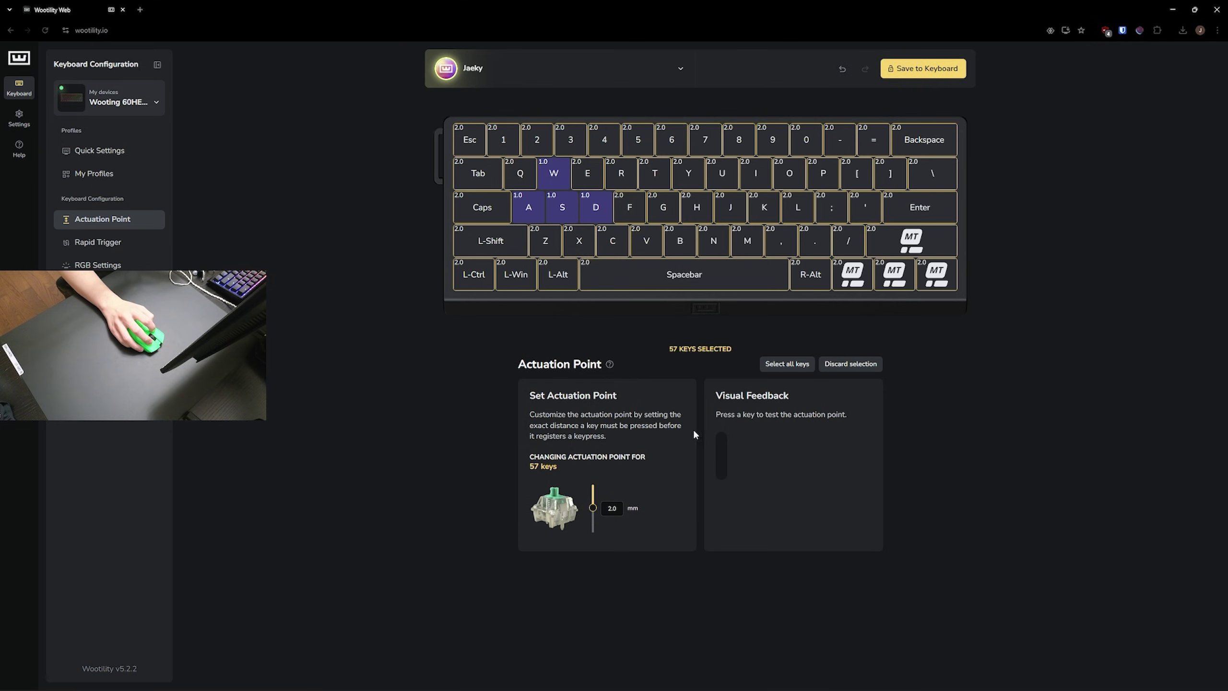
{"action": "key", "text": "ctrl+s"}
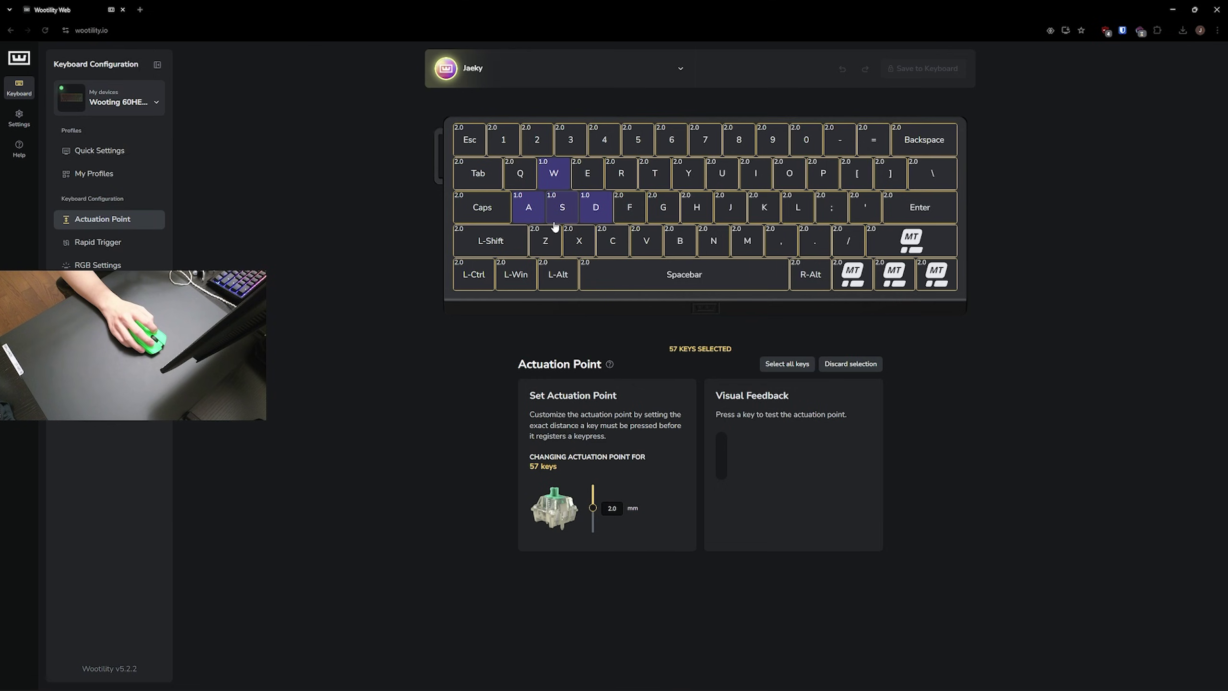
Step: Give the L-Win key alone a 4.0 mm actuation point
{"action": "left_click", "coordinate": [850, 364]}
{"action": "left_click", "coordinate": [514, 274]}
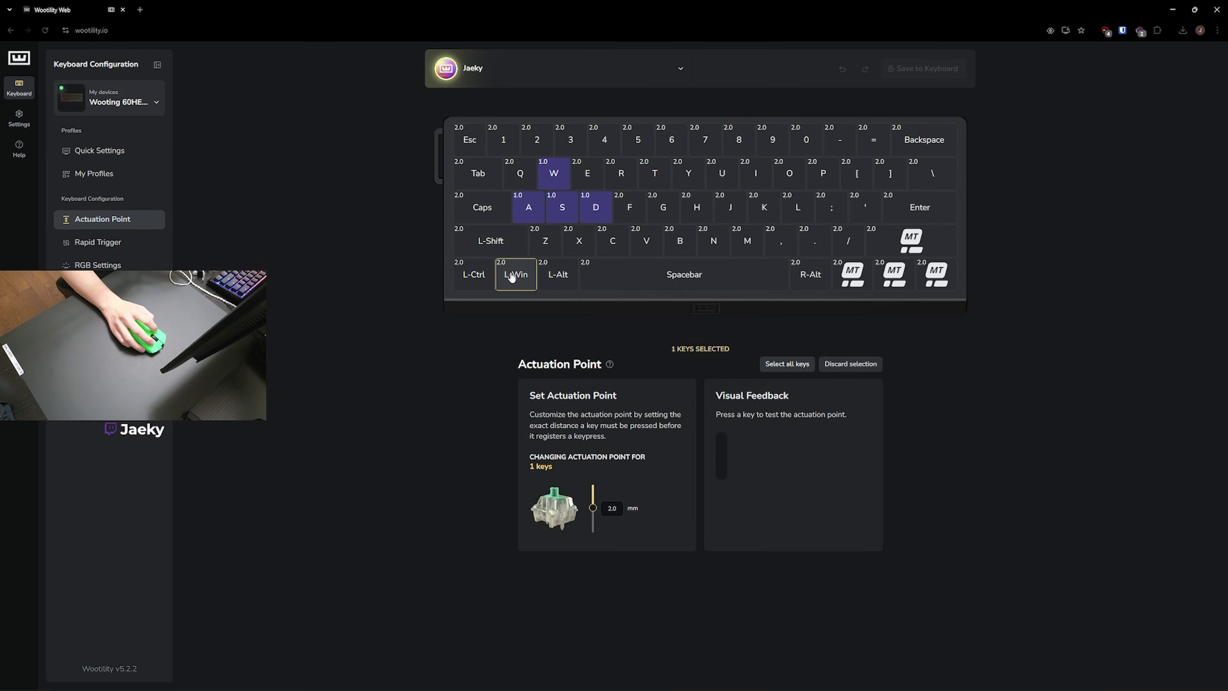
{"action": "left_click_drag", "start_coordinate": [593, 509], "coordinate": [593, 531]}
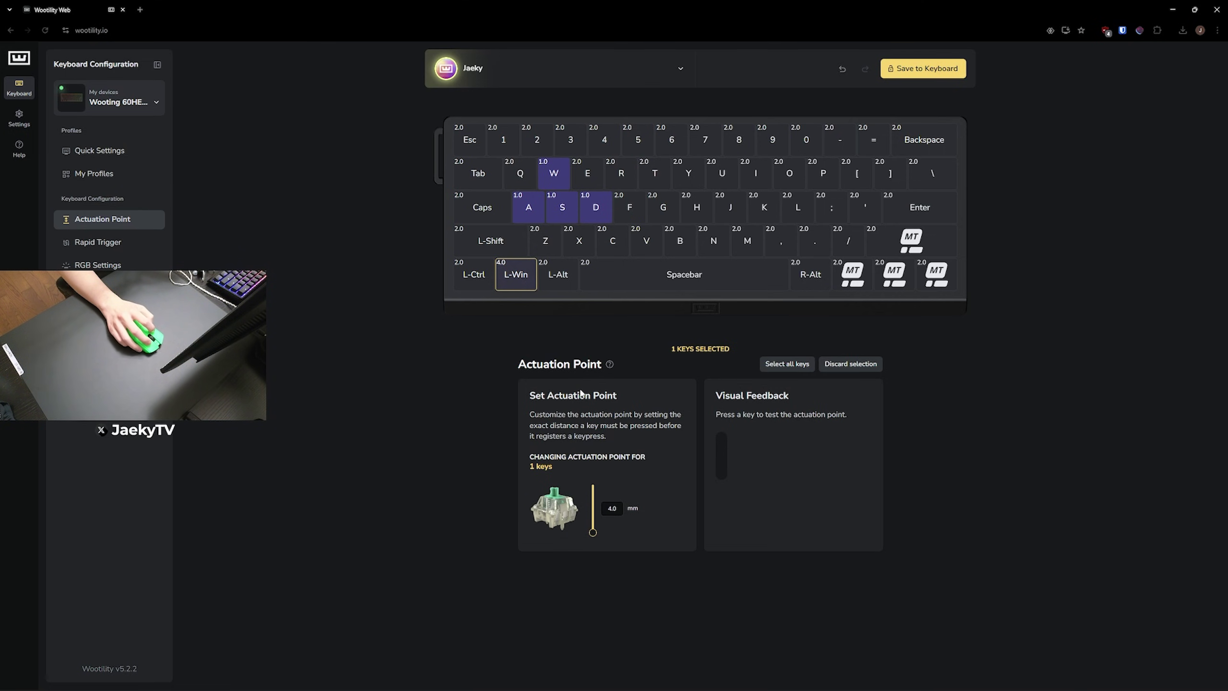
Step: Enable Rapid Trigger on all 61 keys at 0.15 mm sensitivity and save to the keyboard
{"action": "left_click", "coordinate": [116, 241]}
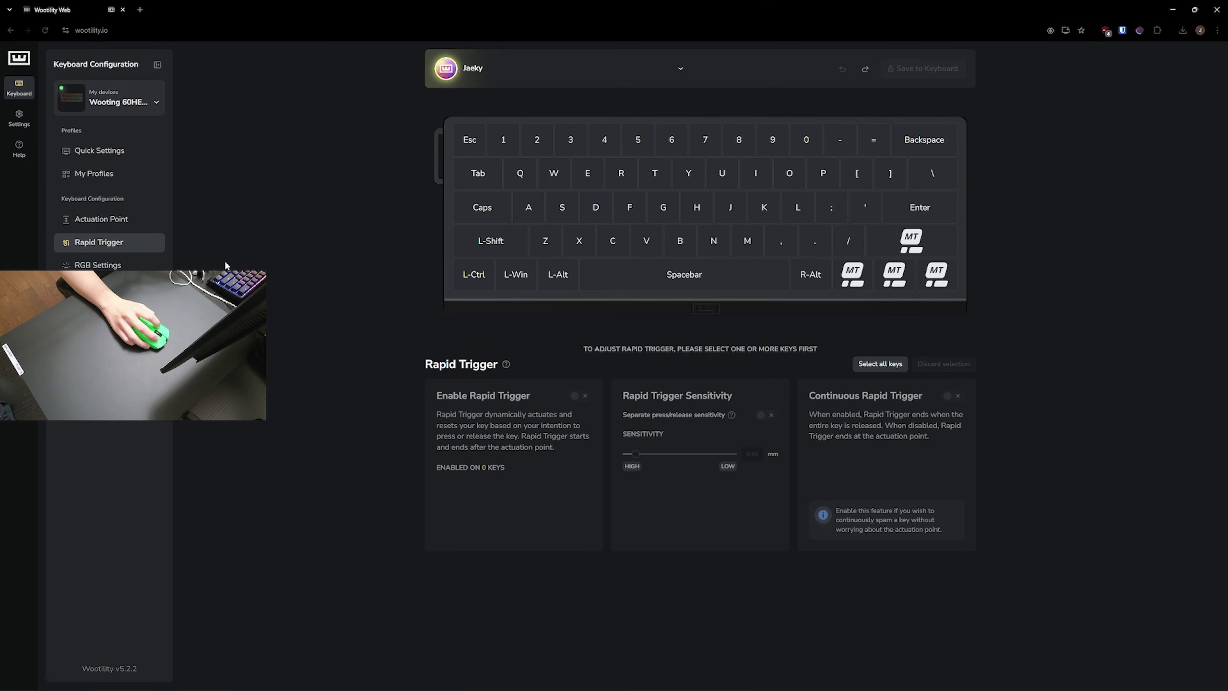
{"action": "left_click", "coordinate": [881, 363]}
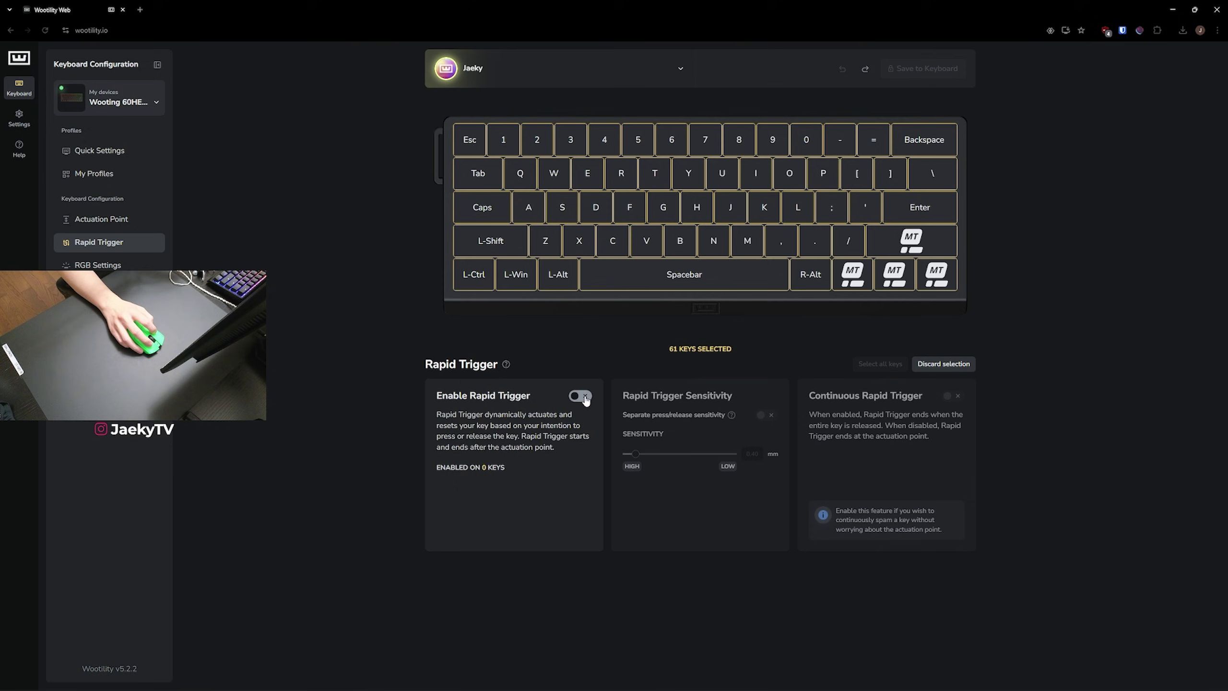
{"action": "left_click", "coordinate": [924, 364]}
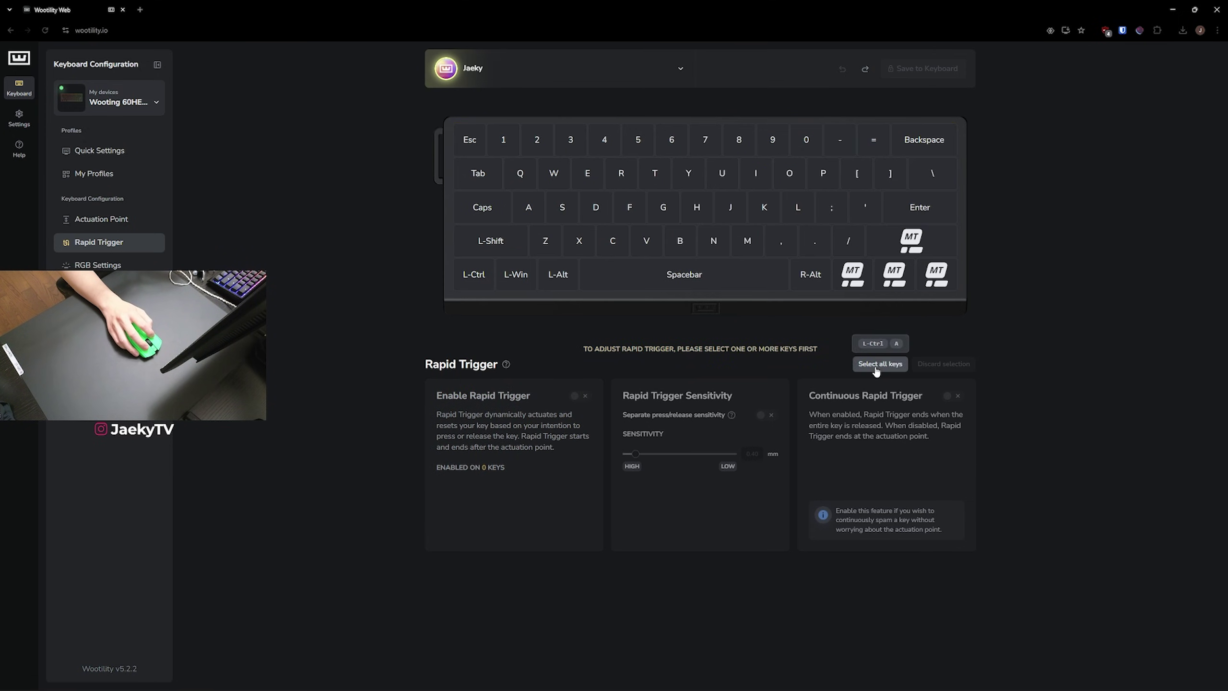
{"action": "left_click", "coordinate": [861, 362]}
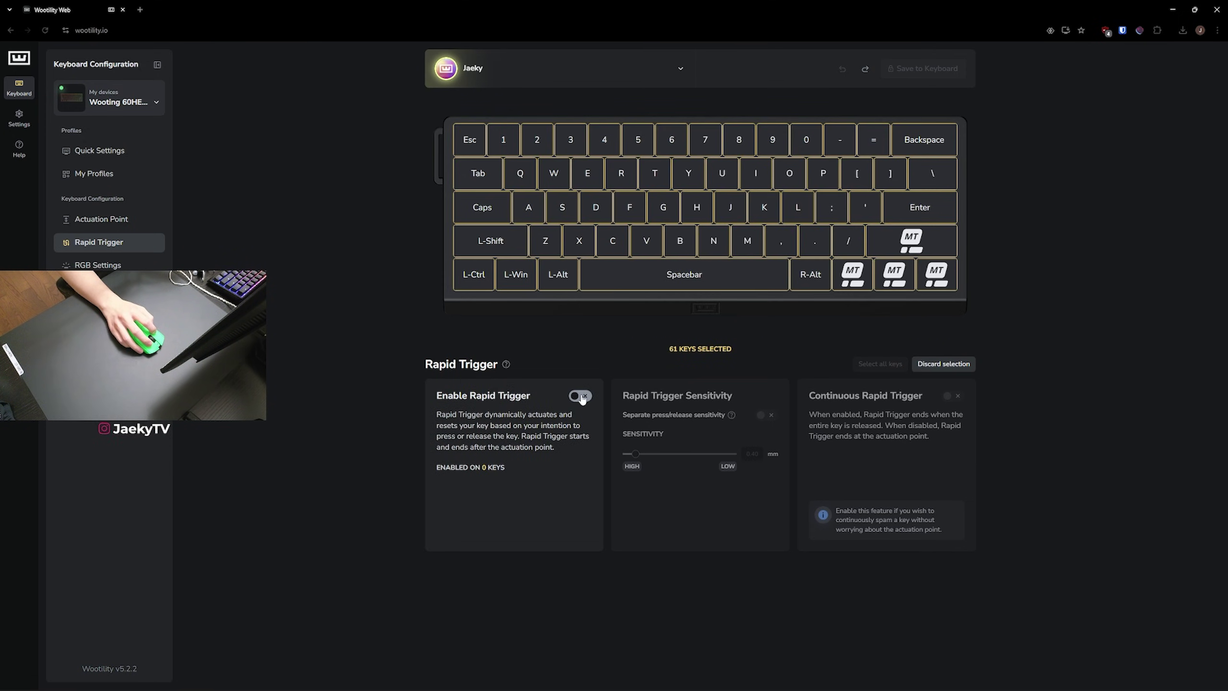
{"action": "left_click", "coordinate": [582, 396]}
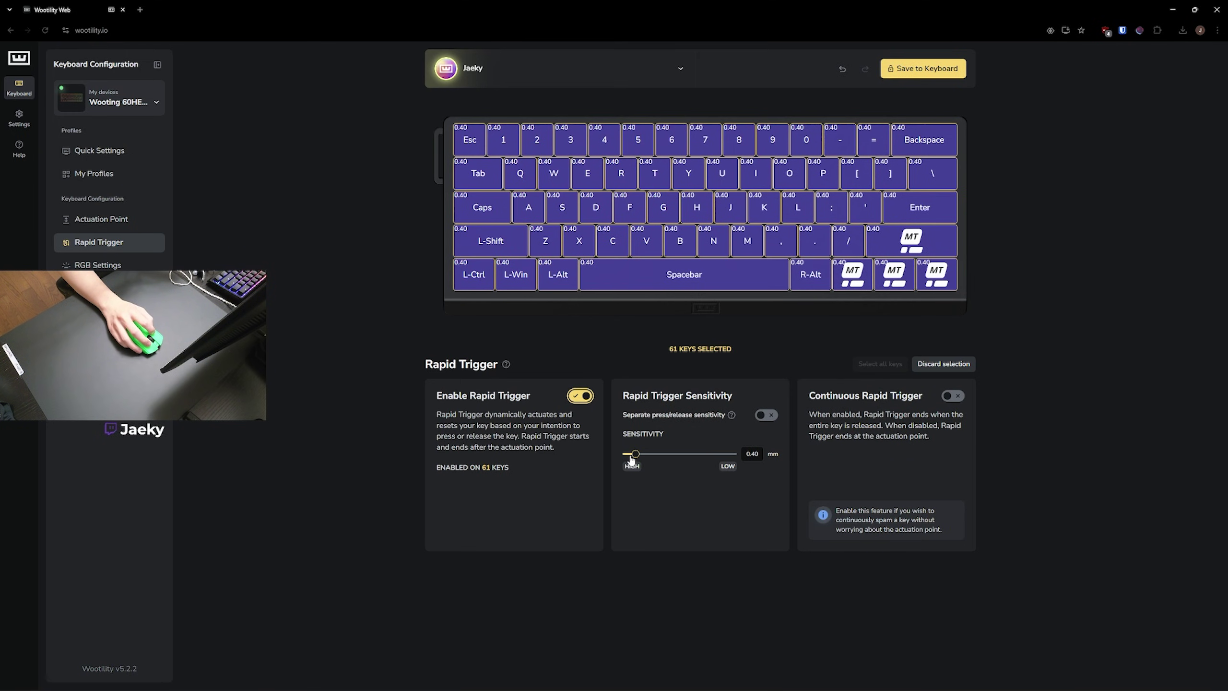
{"action": "left_click_drag", "start_coordinate": [633, 455], "coordinate": [606, 452]}
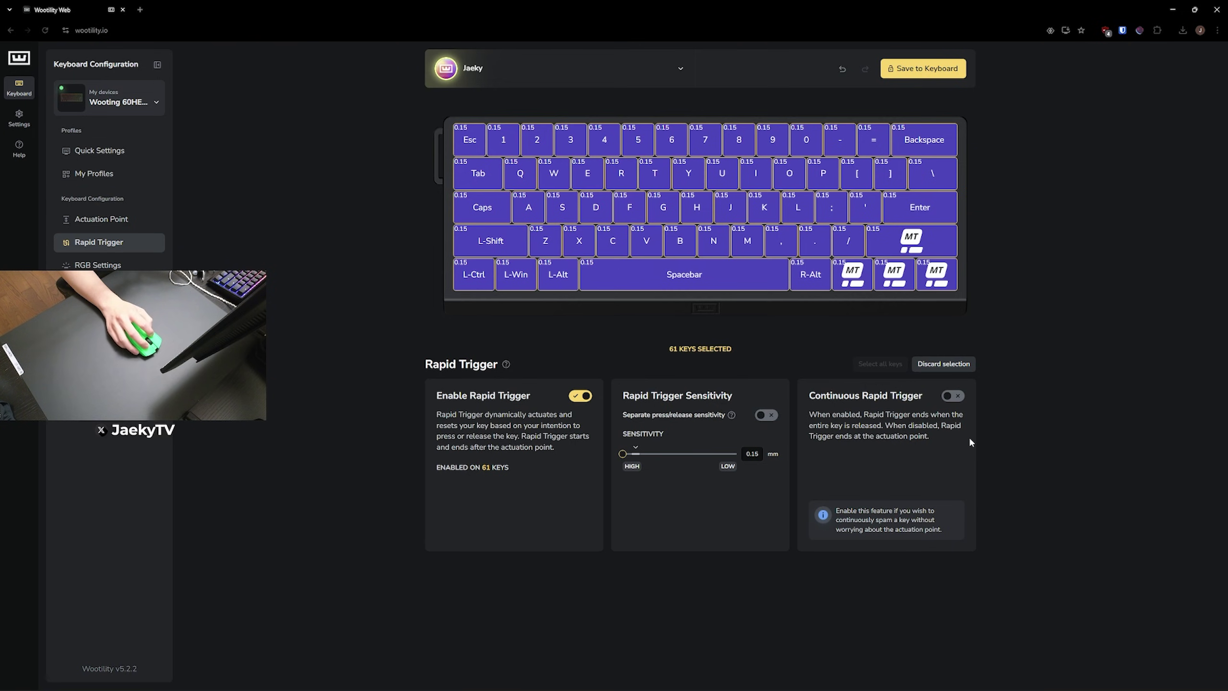
{"action": "key", "text": "ctrl+s"}
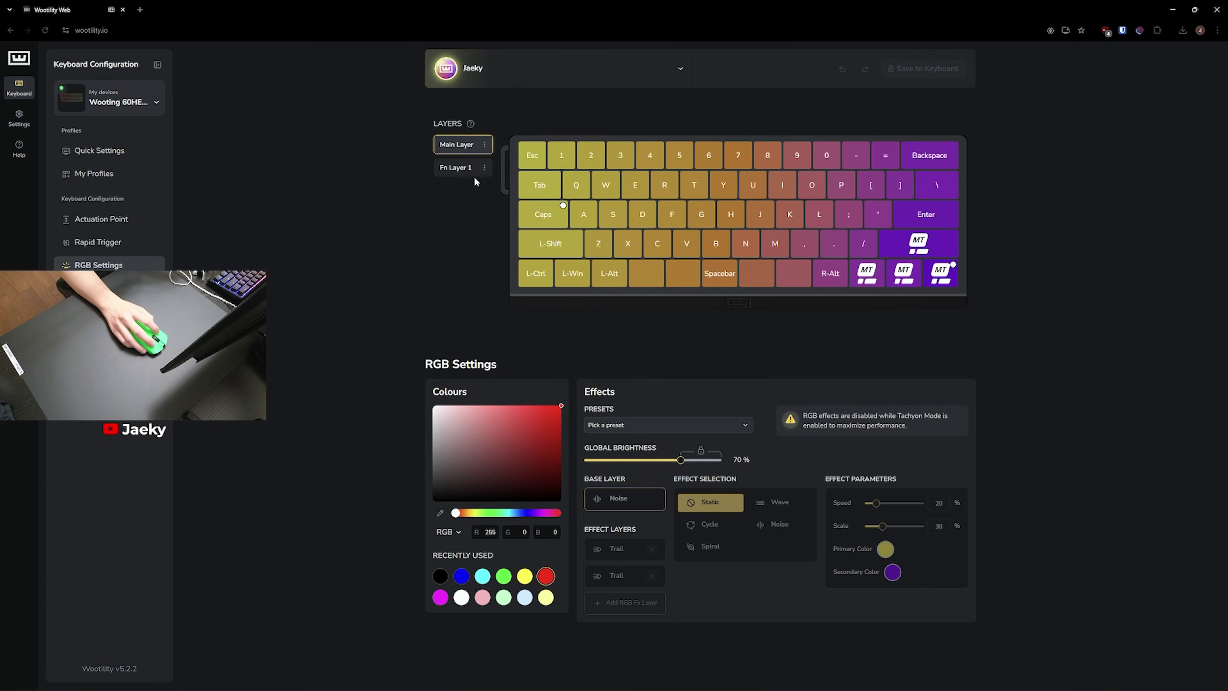
Step: Paint all main-layer keys with the black swatch and save the lighting to the keyboard
{"action": "left_click", "coordinate": [440, 576]}
{"action": "mouse_move", "coordinate": [533, 155]}
{"action": "left_mouse_down"}
{"action": "mouse_move", "coordinate": [821, 155]}
{"action": "mouse_move", "coordinate": [919, 185]}
{"action": "mouse_move", "coordinate": [715, 214]}
{"action": "mouse_move", "coordinate": [648, 273]}
{"action": "mouse_move", "coordinate": [909, 244]}
{"action": "mouse_move", "coordinate": [563, 243]}
{"action": "left_mouse_up"}
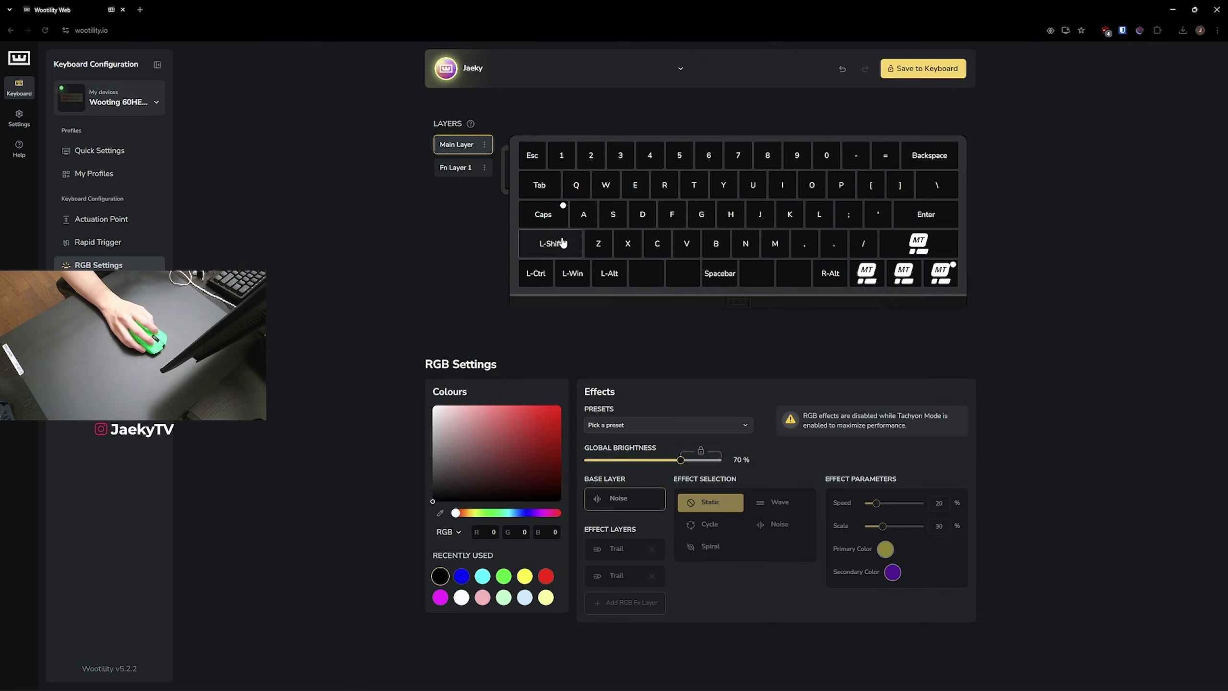
{"action": "left_click", "coordinate": [946, 71]}
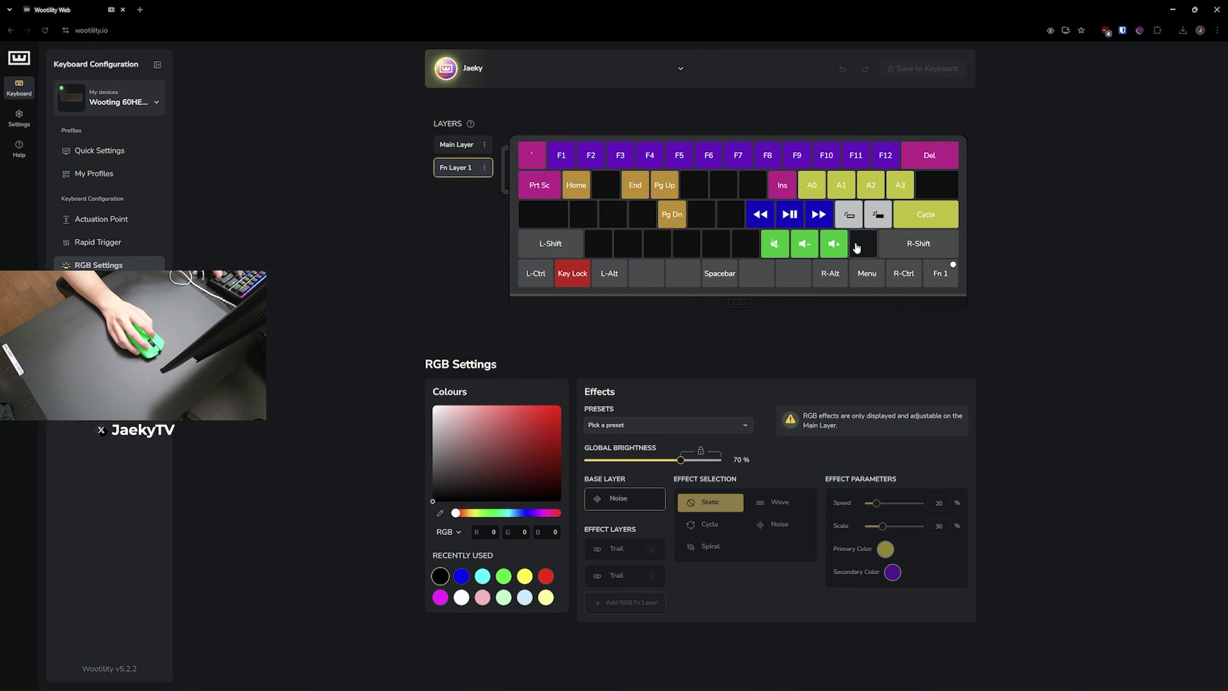
Step: Paint the Fn Layer 1 mute, volume, brightness, Cycle and A0–A3 keys black, then save
{"action": "left_click_drag", "start_coordinate": [780, 250], "coordinate": [834, 246]}
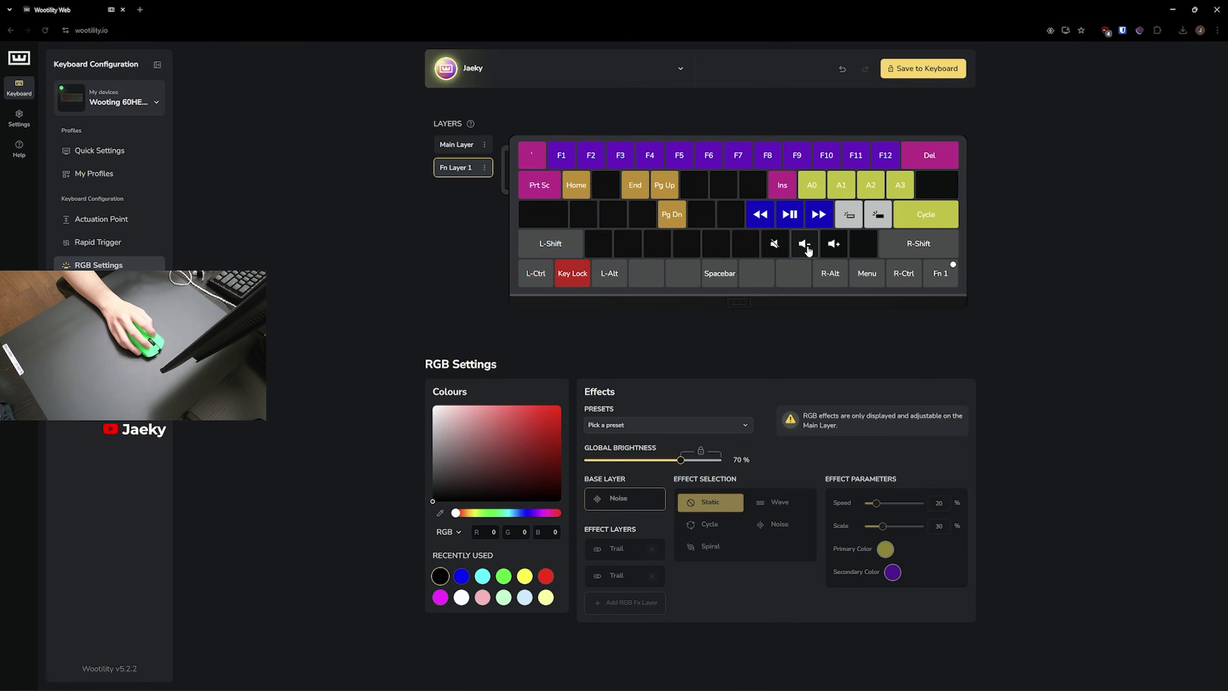
{"action": "left_click", "coordinate": [850, 215]}
{"action": "left_click", "coordinate": [877, 215]}
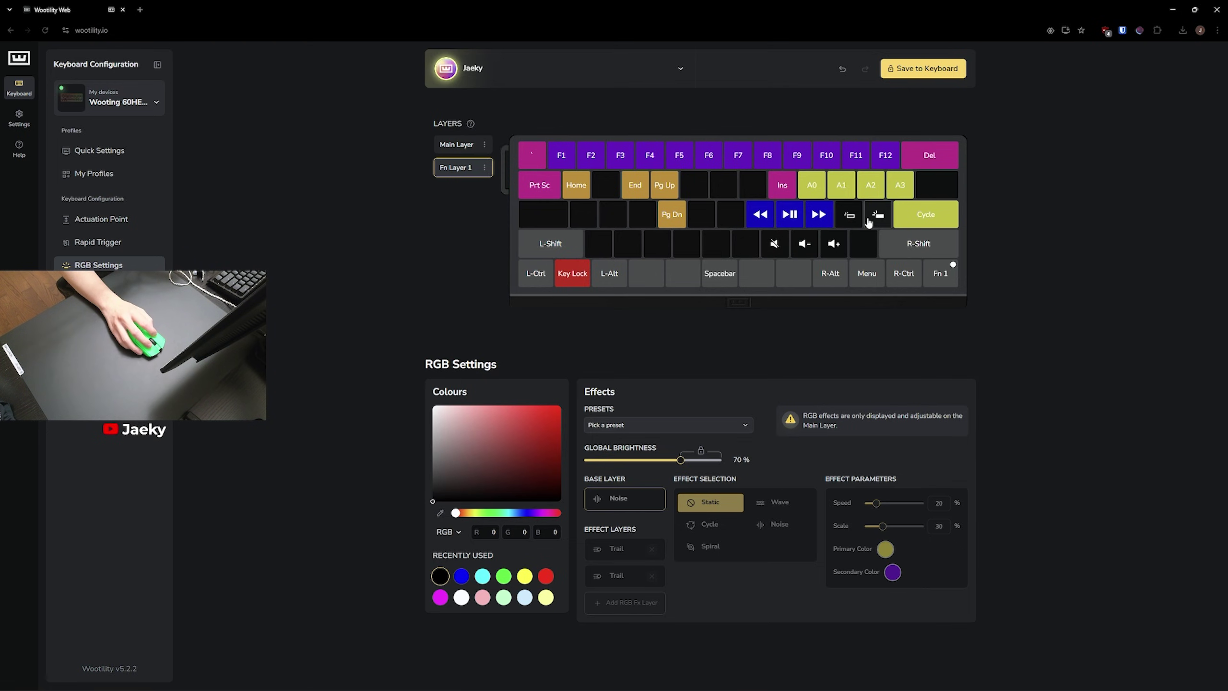
{"action": "left_click", "coordinate": [916, 215]}
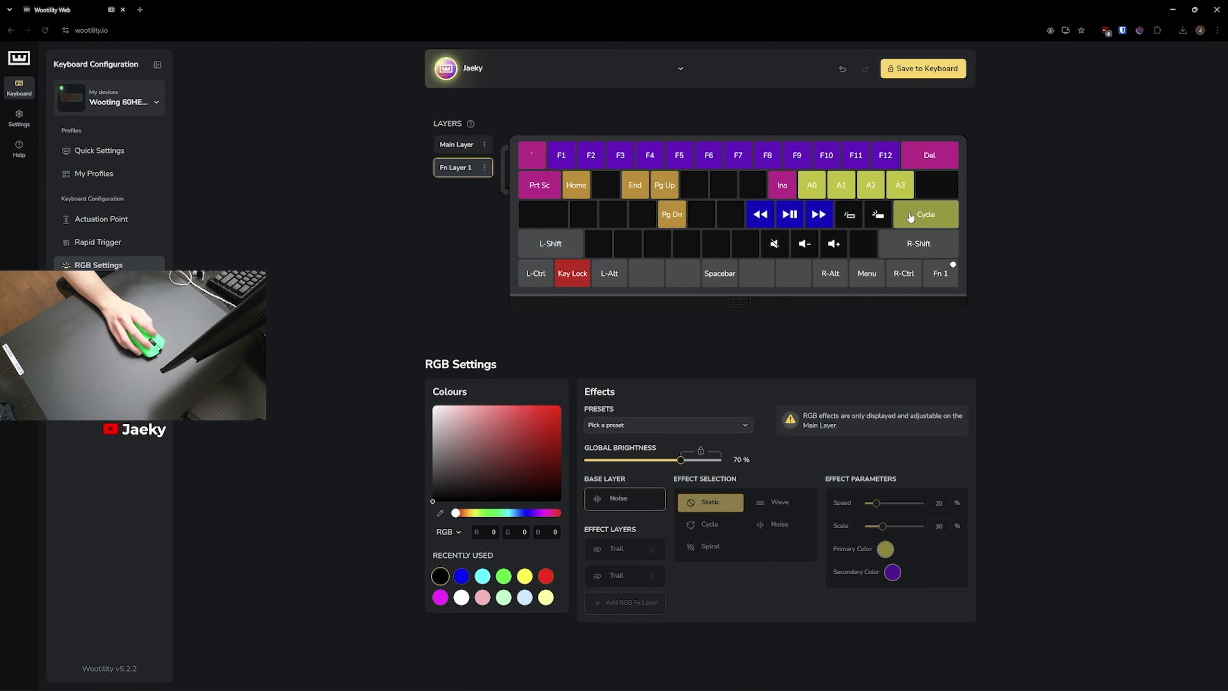
{"action": "left_click_drag", "start_coordinate": [812, 188], "coordinate": [900, 190]}
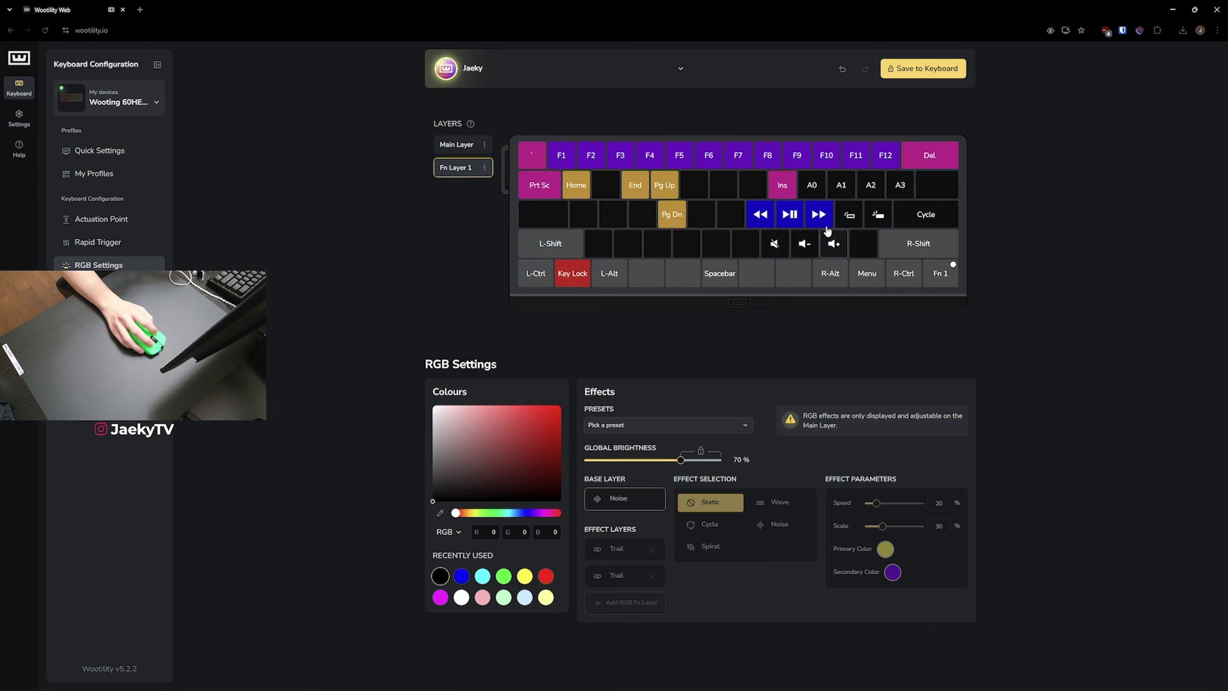
{"action": "key", "text": "ctrl+s"}
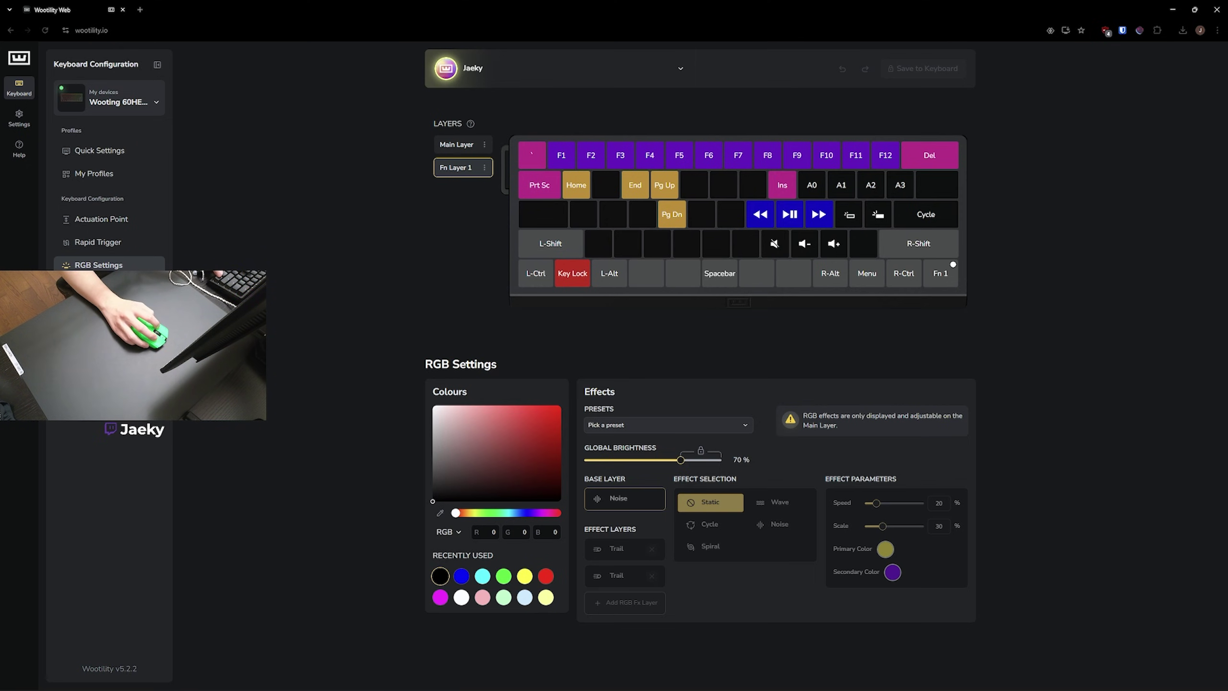
Step: In Remap, unbind the Fn-layer brightness-down, brightness-up, Cycle and A0–A3 keys
{"action": "left_click", "coordinate": [97, 288]}
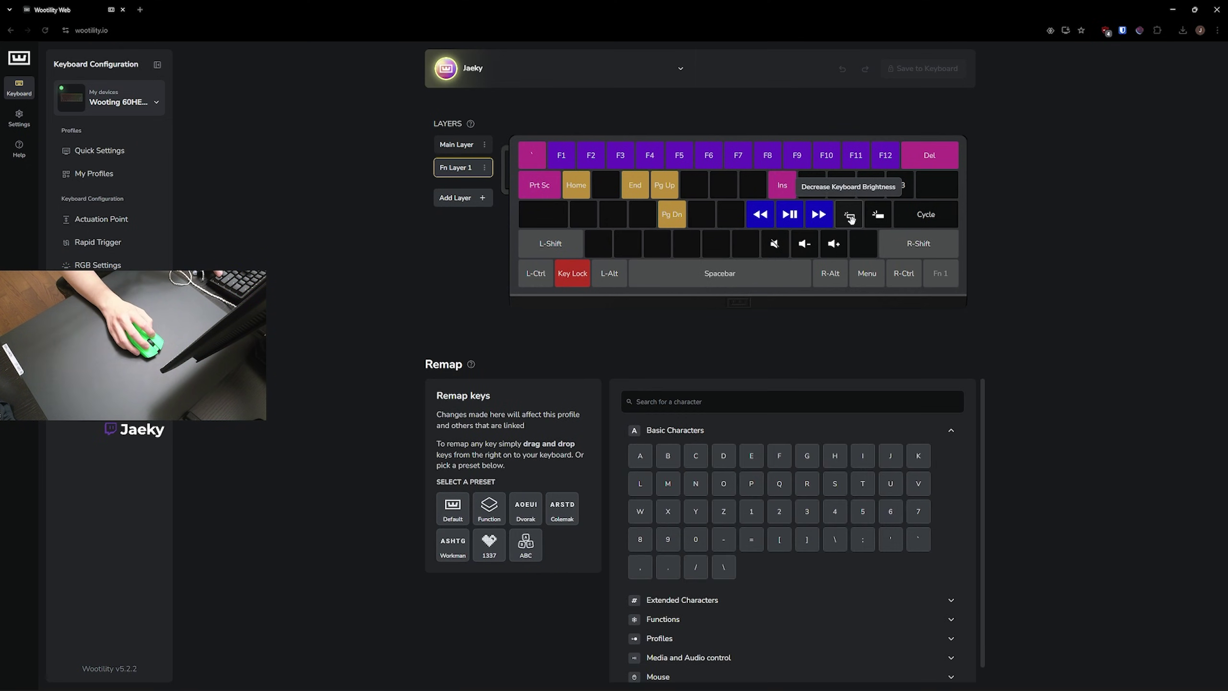
{"action": "right_click", "coordinate": [849, 222]}
{"action": "right_click", "coordinate": [878, 215]}
{"action": "right_click", "coordinate": [926, 215]}
{"action": "right_click", "coordinate": [899, 185]}
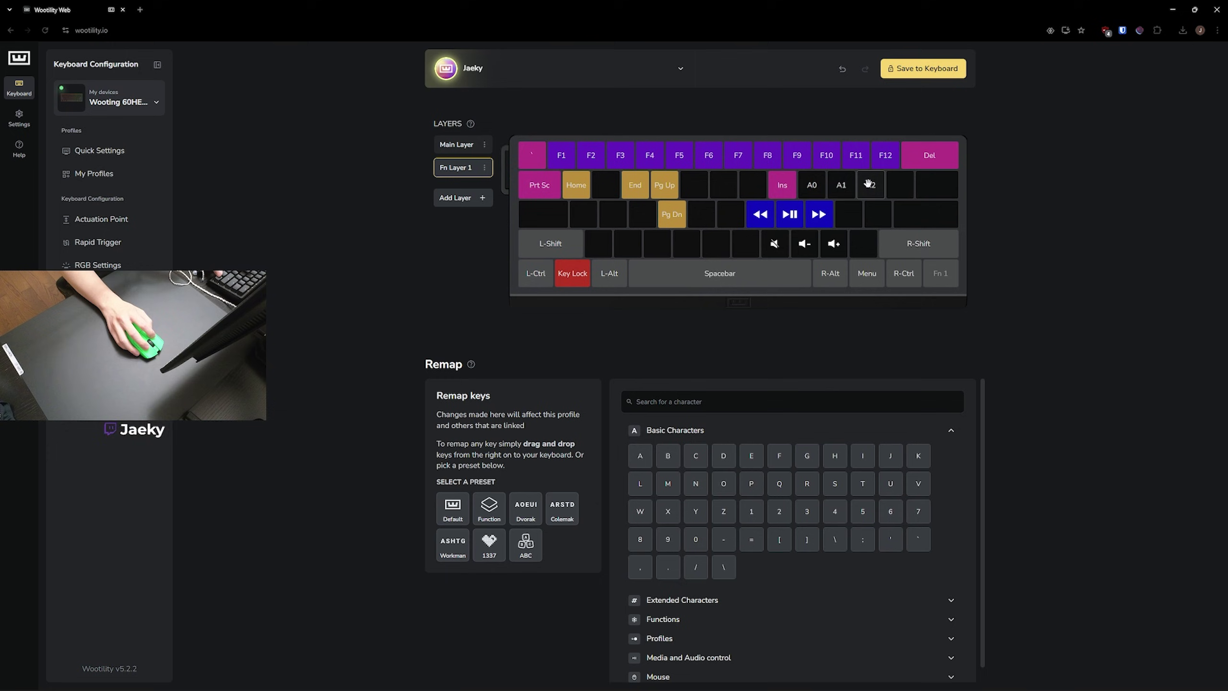
{"action": "right_click", "coordinate": [870, 185]}
{"action": "right_click", "coordinate": [842, 185]}
{"action": "right_click", "coordinate": [812, 184]}
Step: Unbind the mute and volume keys and save the cleaned Fn layer to the keyboard
{"action": "right_click", "coordinate": [834, 243]}
{"action": "right_click", "coordinate": [805, 243]}
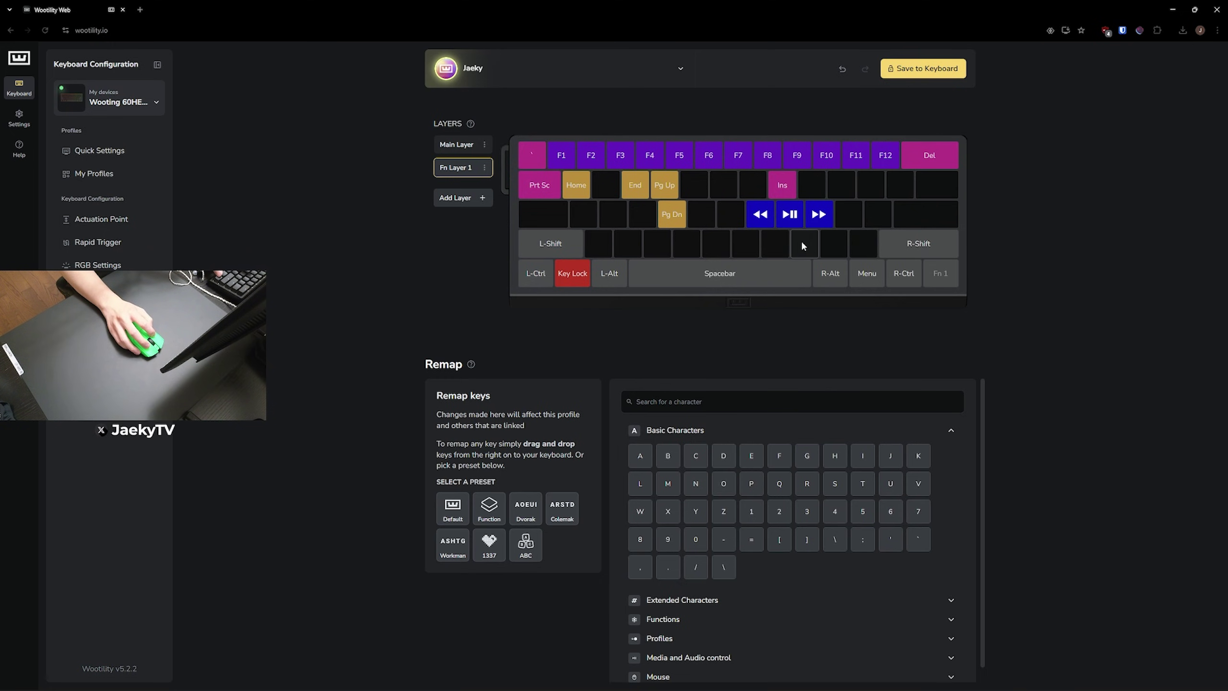
{"action": "right_click", "coordinate": [779, 245]}
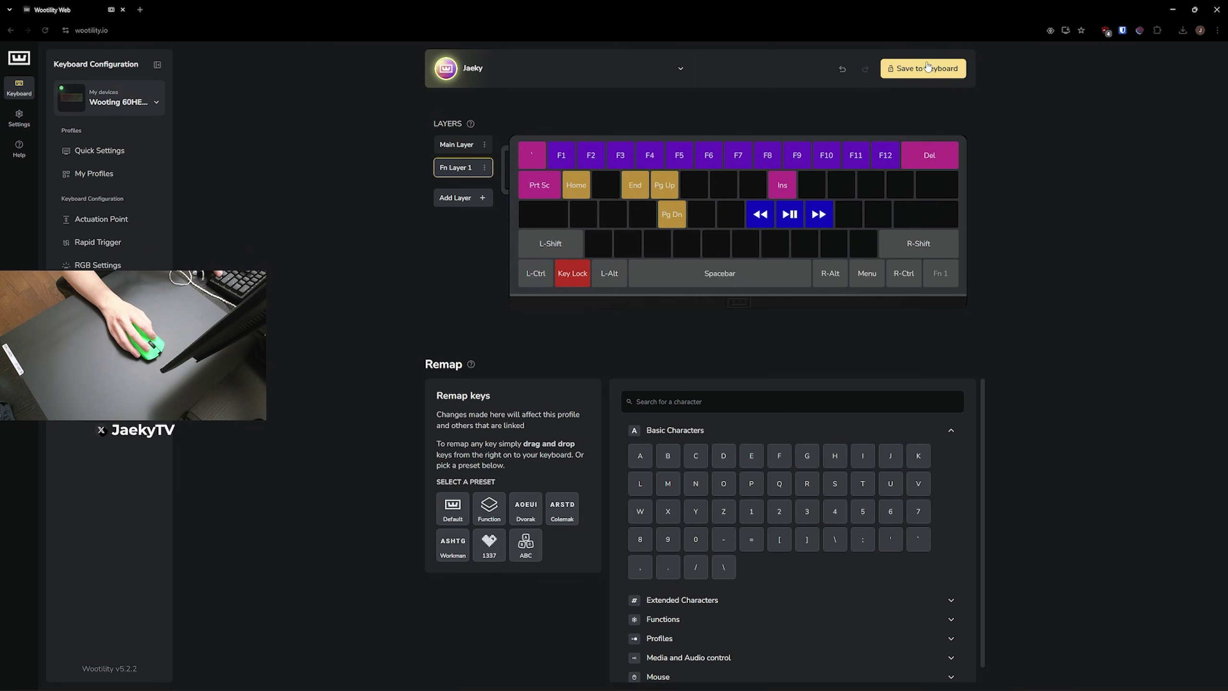
{"action": "left_click", "coordinate": [923, 68]}
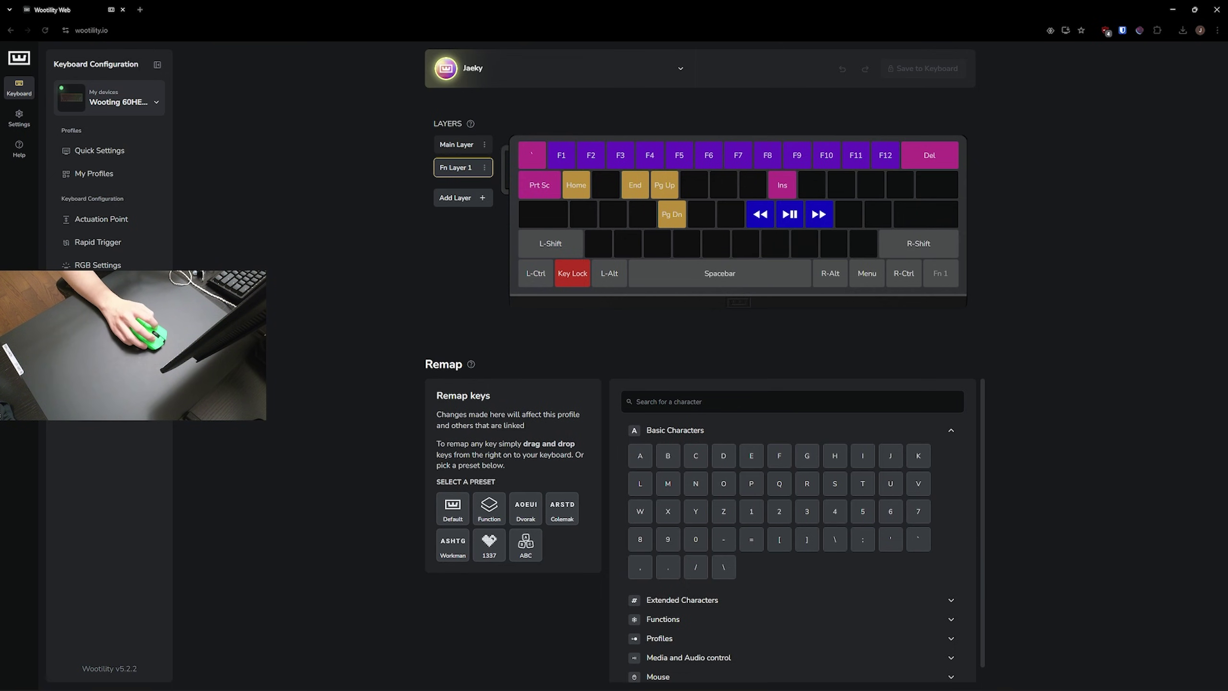
Step: Show the Main Layer in Advanced Keys, listing its four Mod Tap keys
{"action": "left_click", "coordinate": [96, 310]}
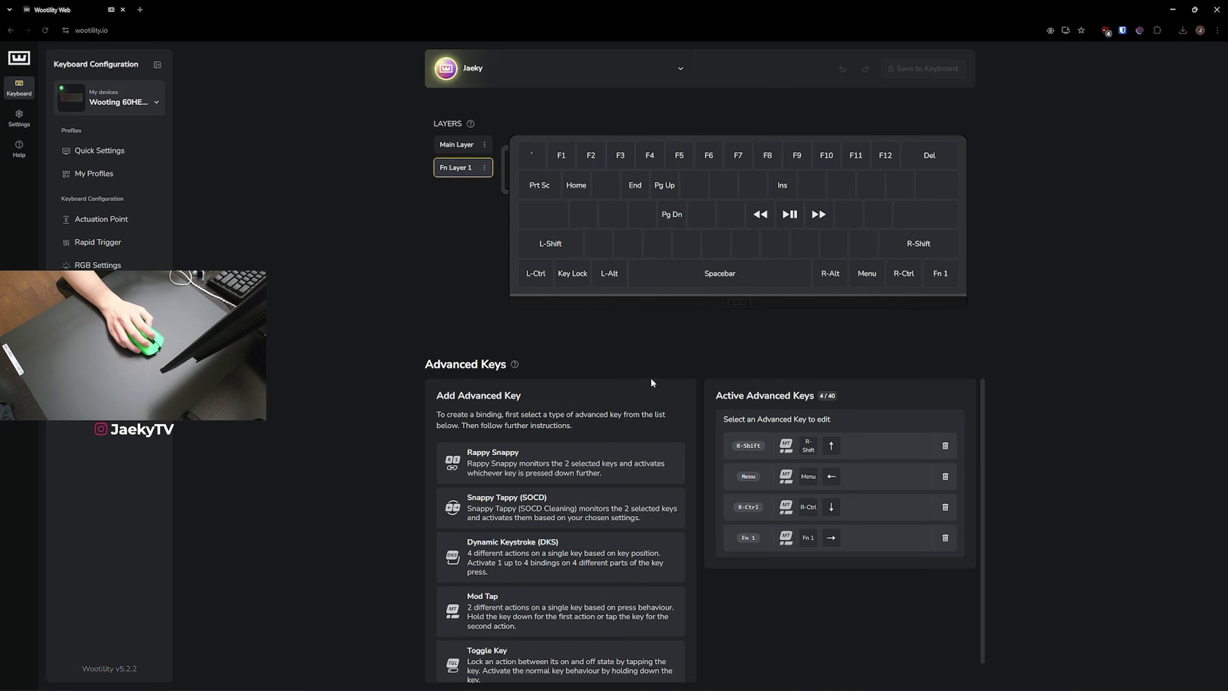
{"action": "left_click", "coordinate": [456, 145]}
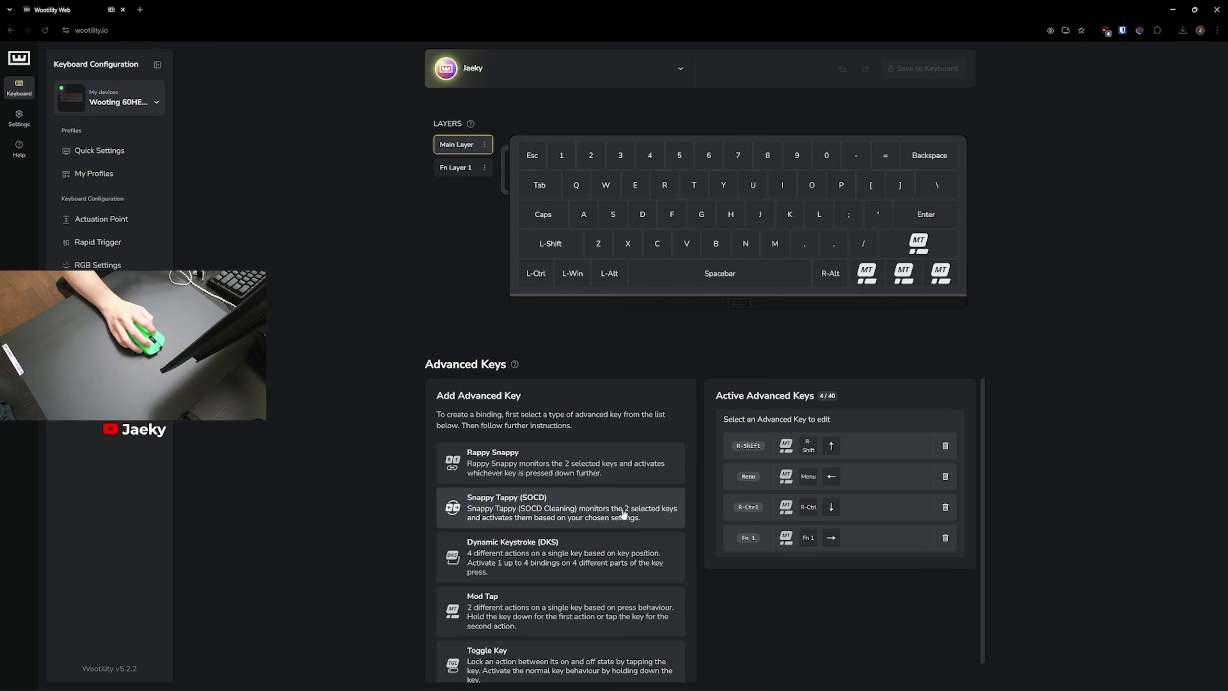
Step: Create a Snappy Tappy SOCD pair of A and D, keeping Last Input Priority
{"action": "left_click", "coordinate": [545, 519]}
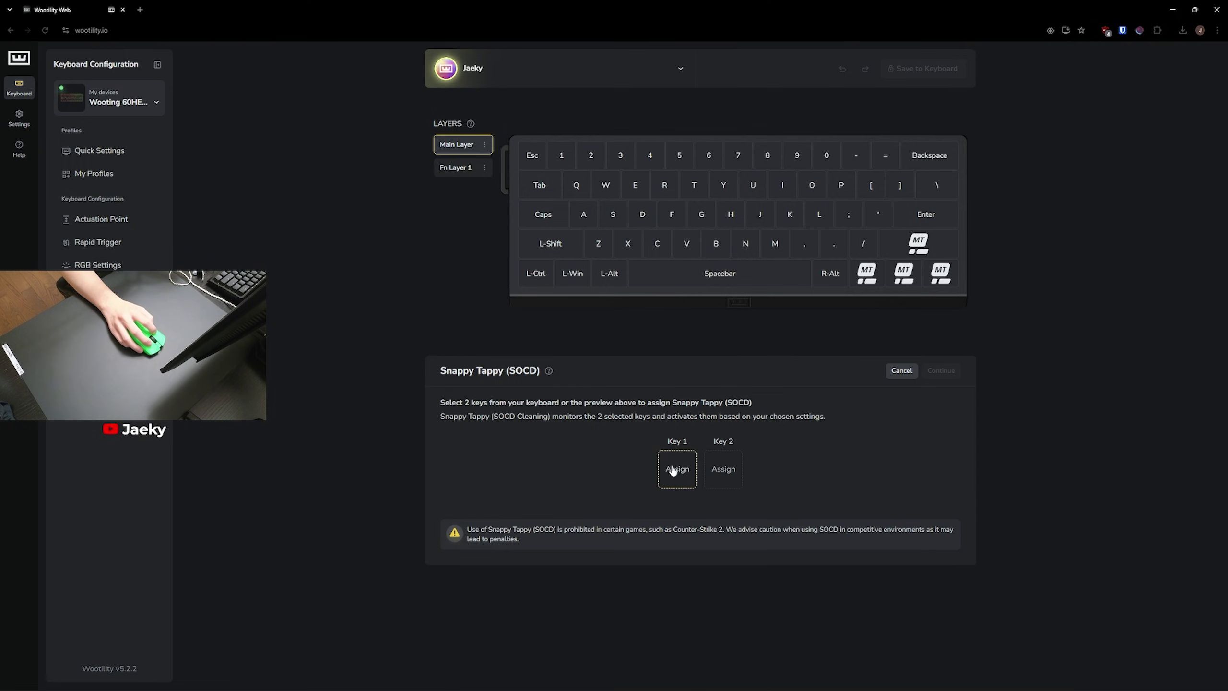
{"action": "left_click", "coordinate": [584, 217]}
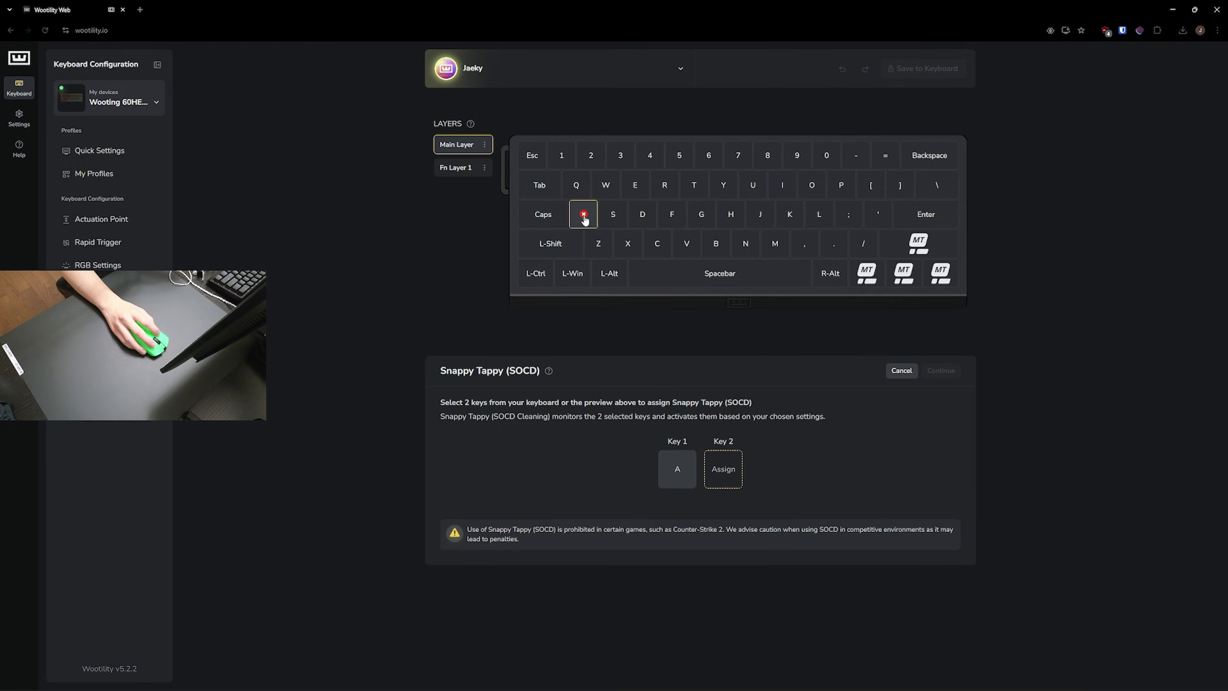
{"action": "left_click", "coordinate": [641, 217]}
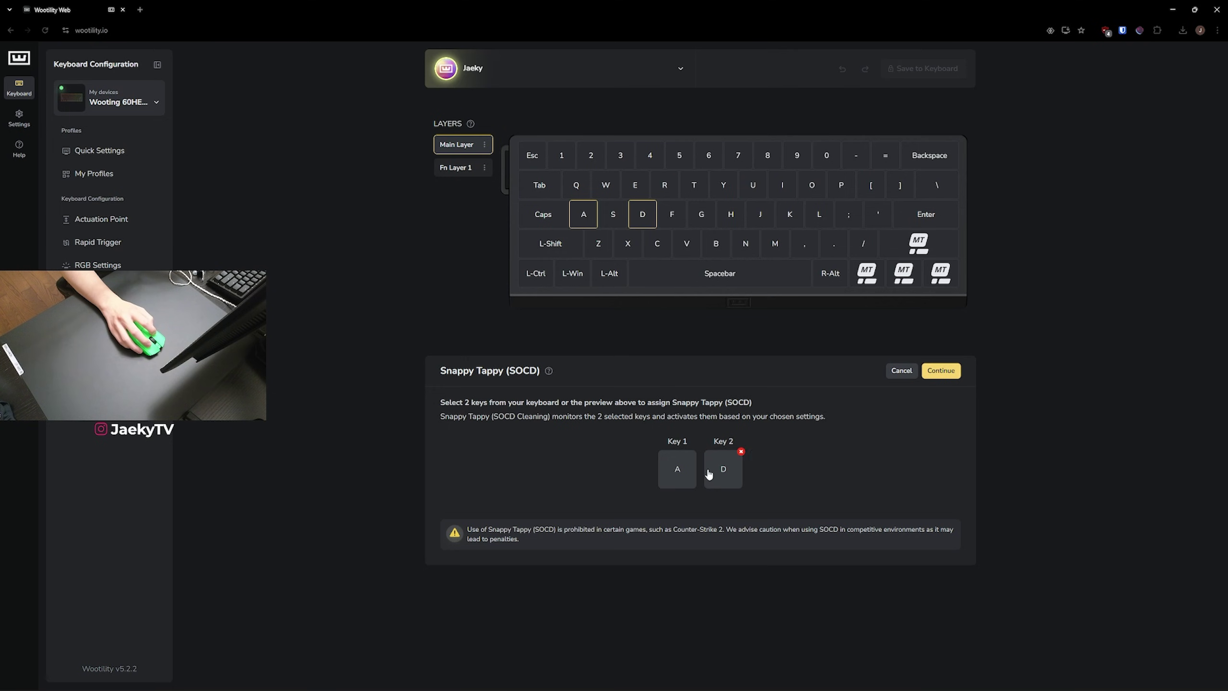
{"action": "left_click", "coordinate": [950, 371]}
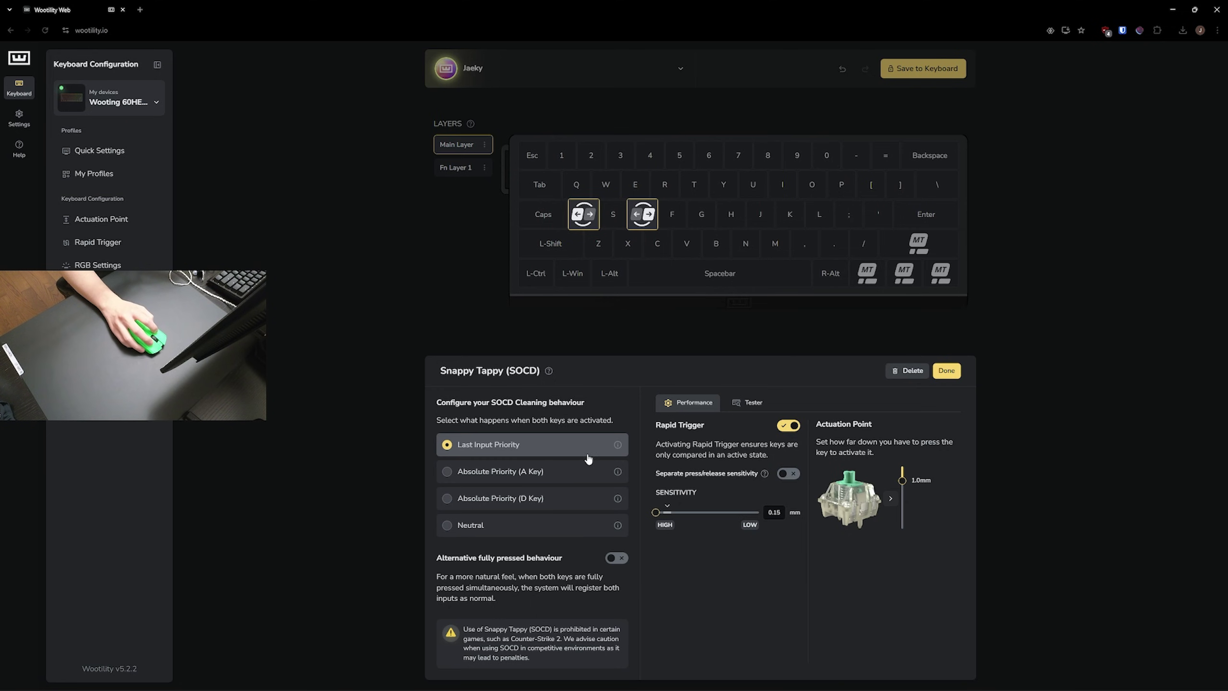
{"action": "left_click", "coordinate": [945, 370]}
{"action": "left_click", "coordinate": [922, 68]}
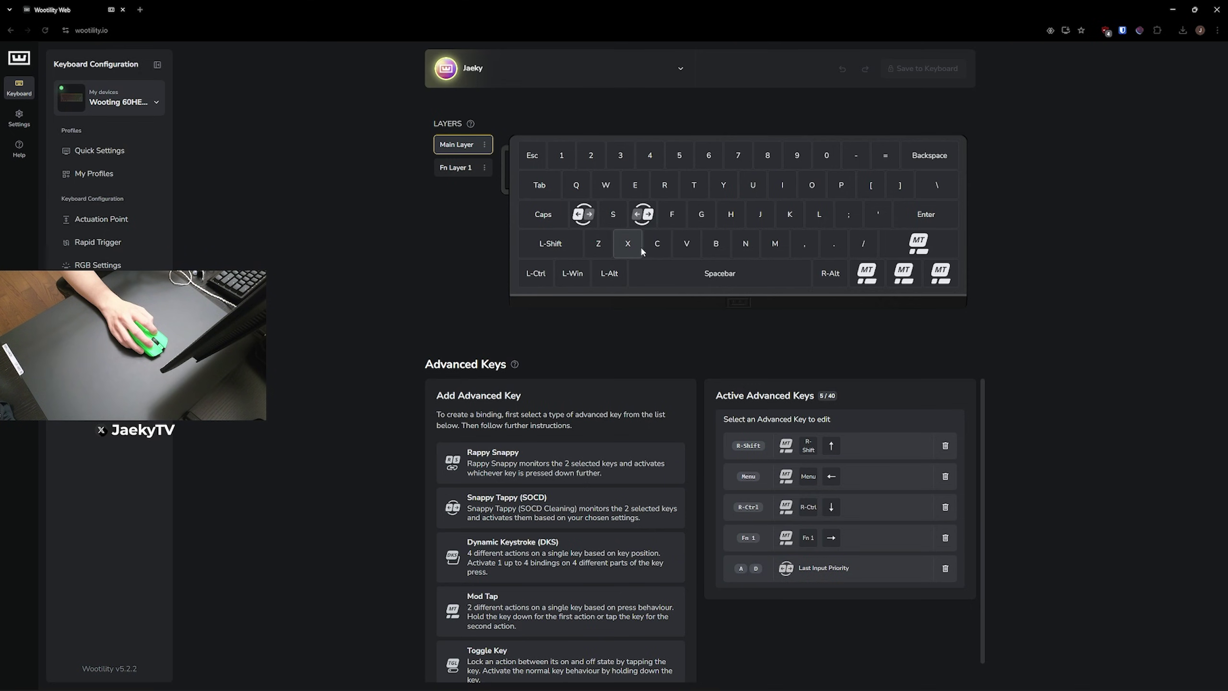
Step: Scroll the Gamepad page showing Xbox Controller type and gamepad mode off
{"action": "scroll", "coordinate": [556, 445], "scroll_direction": "down", "scroll_amount": 1}
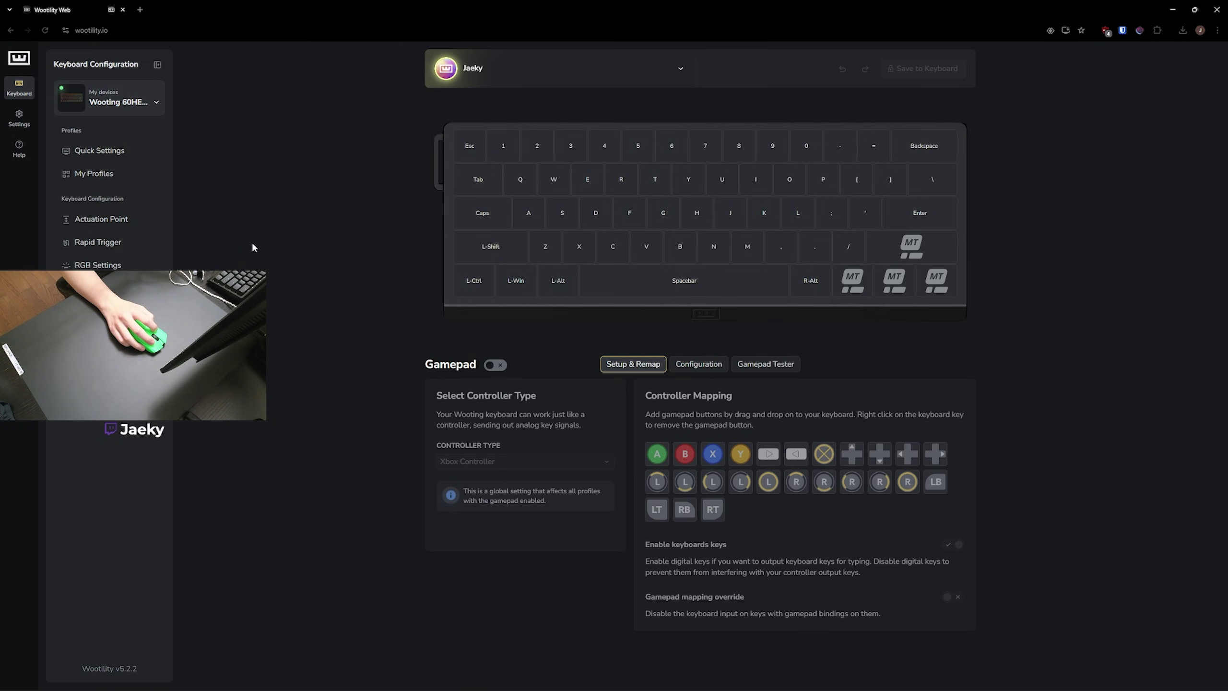
Step: Share the default profile from My Profiles, acknowledge the copied-code alert, and return to Quick Settings
{"action": "left_click", "coordinate": [136, 173]}
{"action": "left_click", "coordinate": [680, 183]}
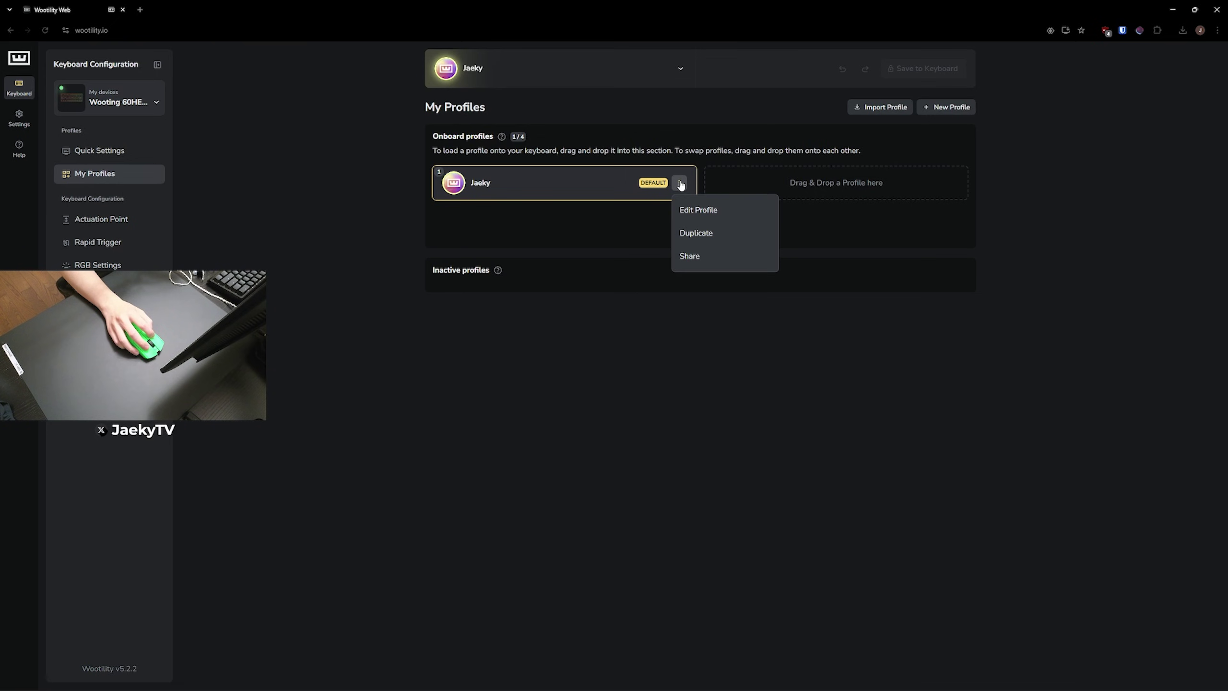
{"action": "left_click", "coordinate": [702, 259]}
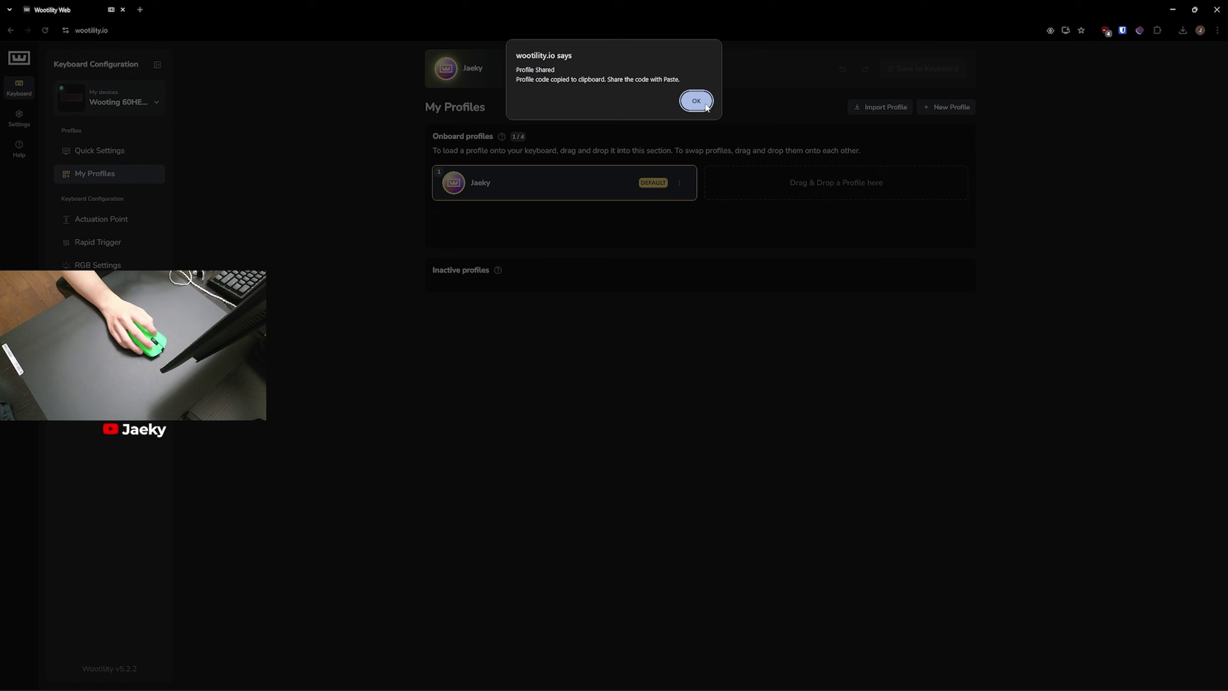
{"action": "left_click", "coordinate": [696, 101]}
{"action": "left_click", "coordinate": [150, 153]}
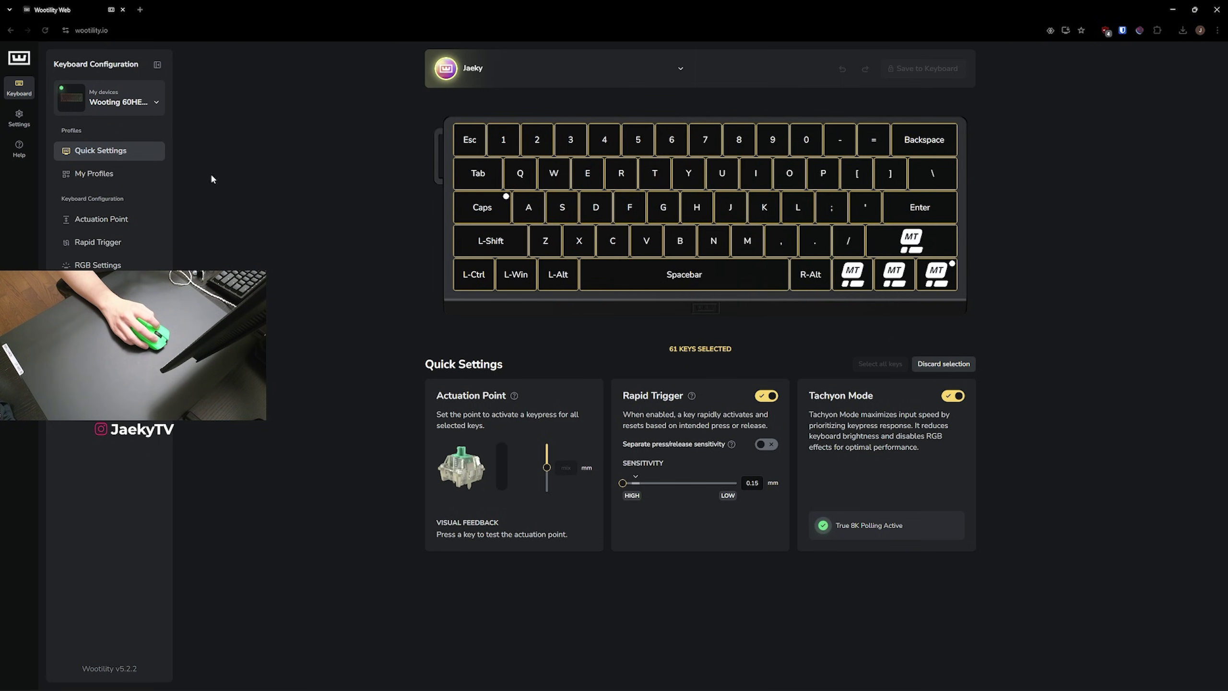